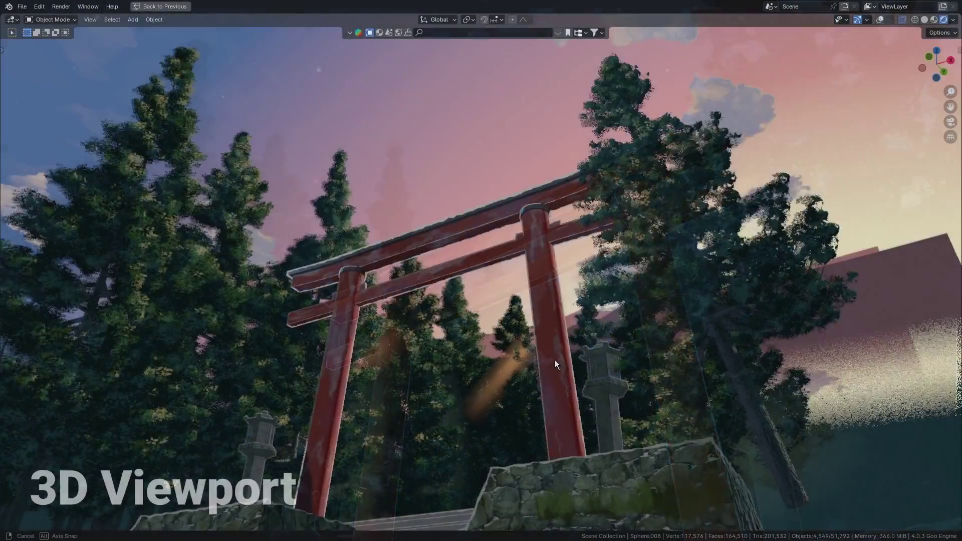
# Orbit and zoom around the example shrine, tree and torii gate scenes
pyautogui.moveTo(555, 360); pyautogui.dragTo(563, 360, button='middle')
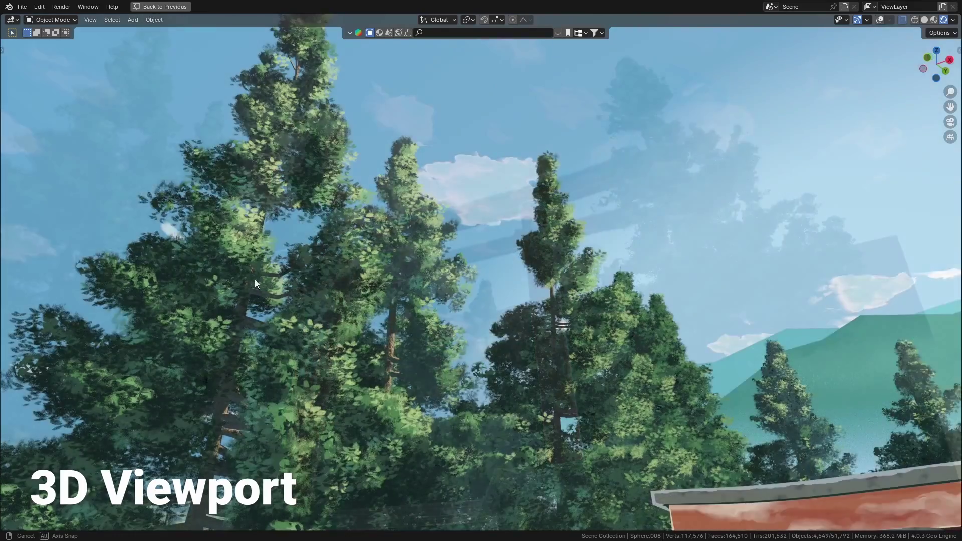
pyautogui.moveTo(254, 279); pyautogui.dragTo(225, 286, button='middle')
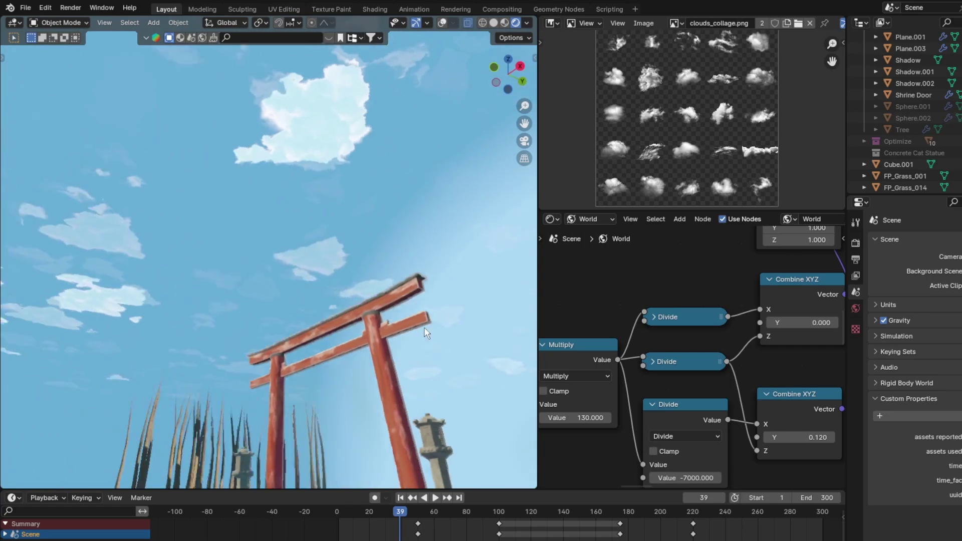
pyautogui.moveTo(407, 321); pyautogui.dragTo(385, 312, button='middle')
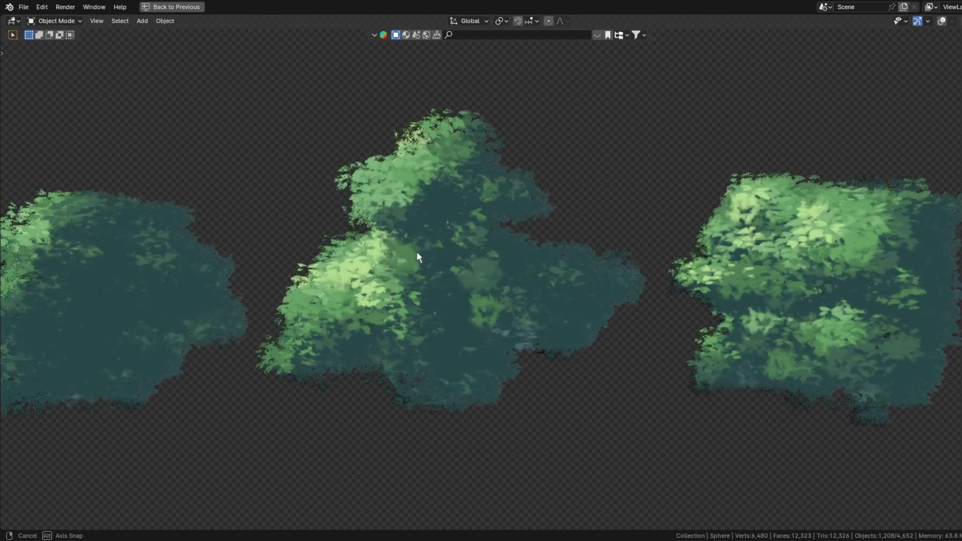
pyautogui.scroll(5, 416, 251)
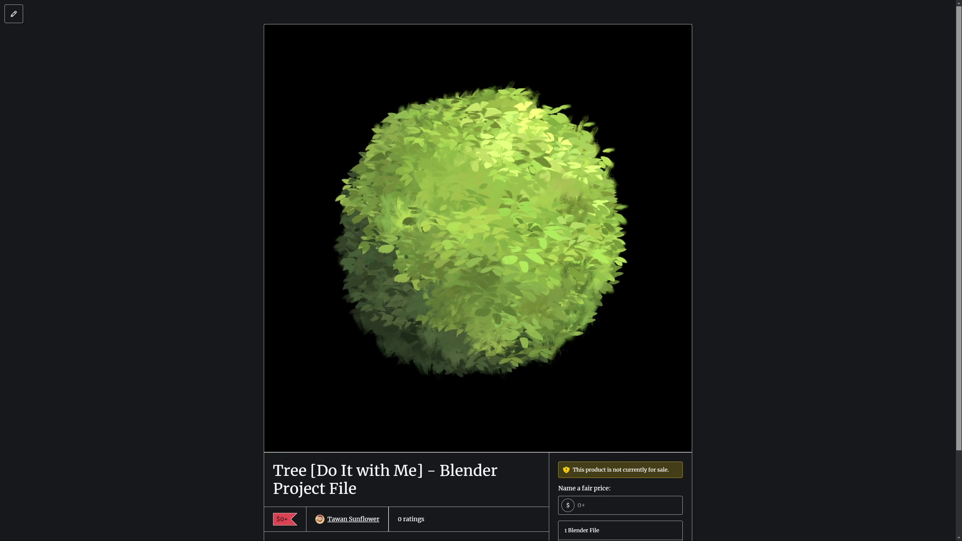
pyautogui.scroll(-1, 601, 242)
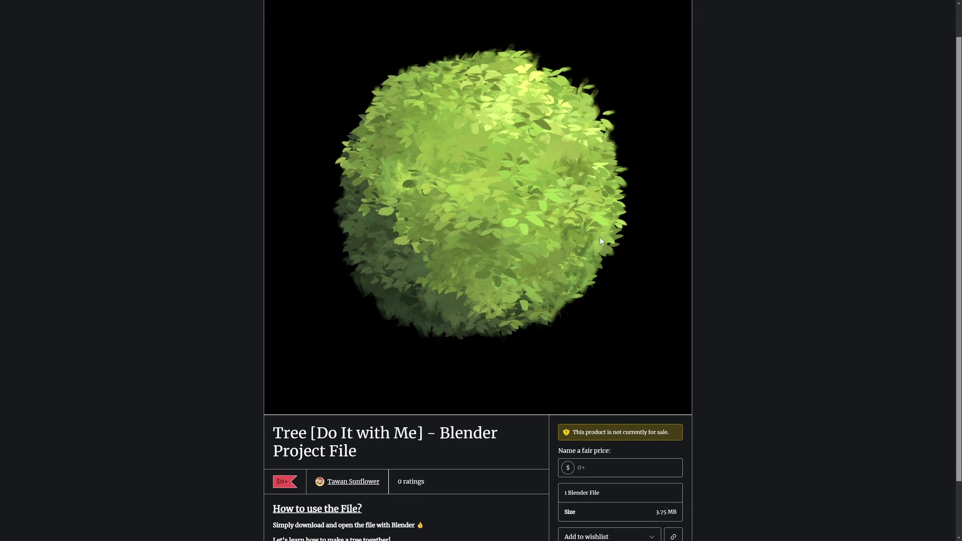
pyautogui.scroll(-1, 587, 249)
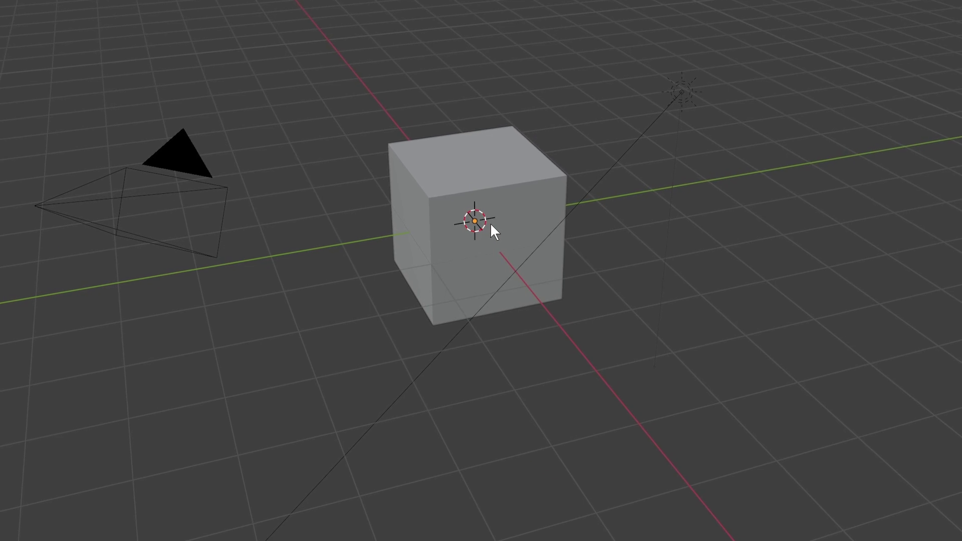
# Delete the default cube, add a fresh cube at the origin, and hide the overlays
pyautogui.click(491, 221)
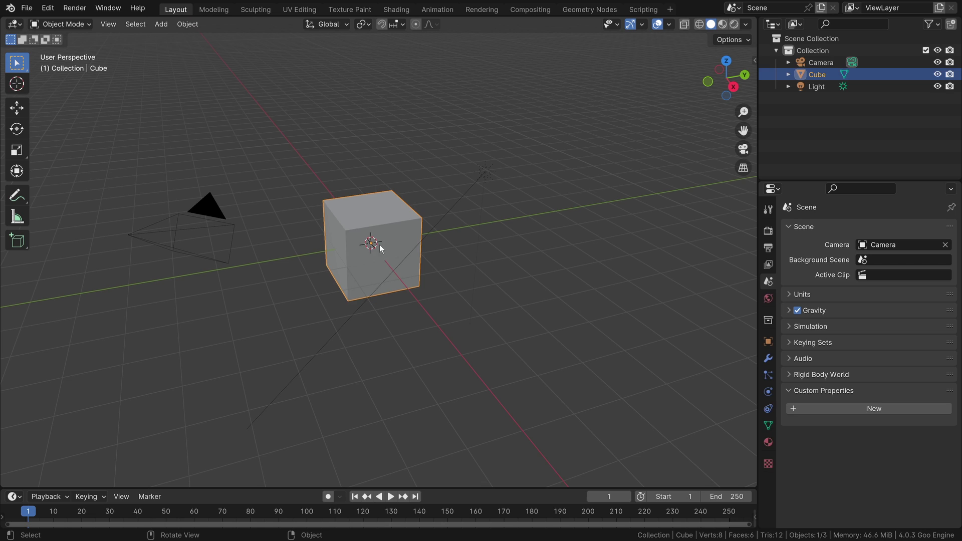
pyautogui.press('x')
pyautogui.click(379, 246)
pyautogui.hotkey('shift', 'a')
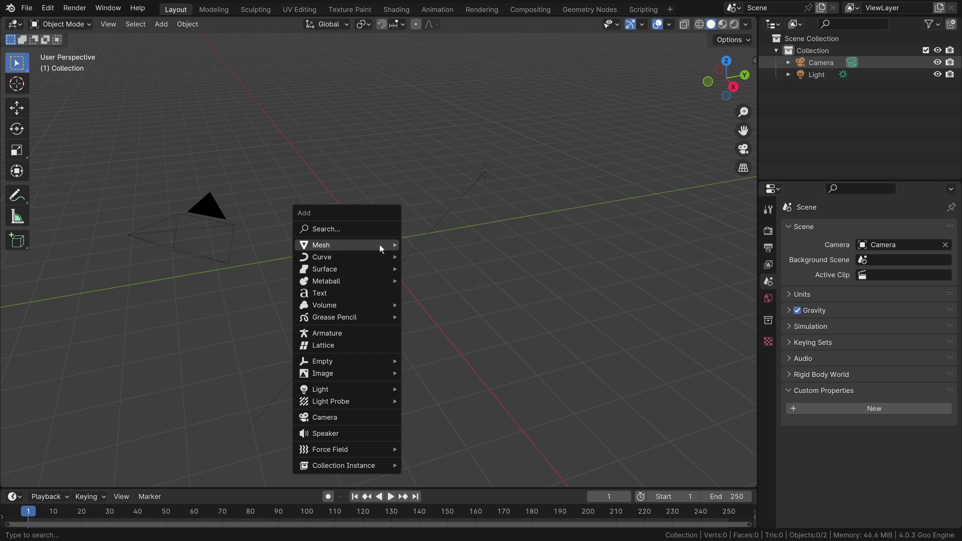
pyautogui.moveTo(394, 245)
pyautogui.click(419, 257)
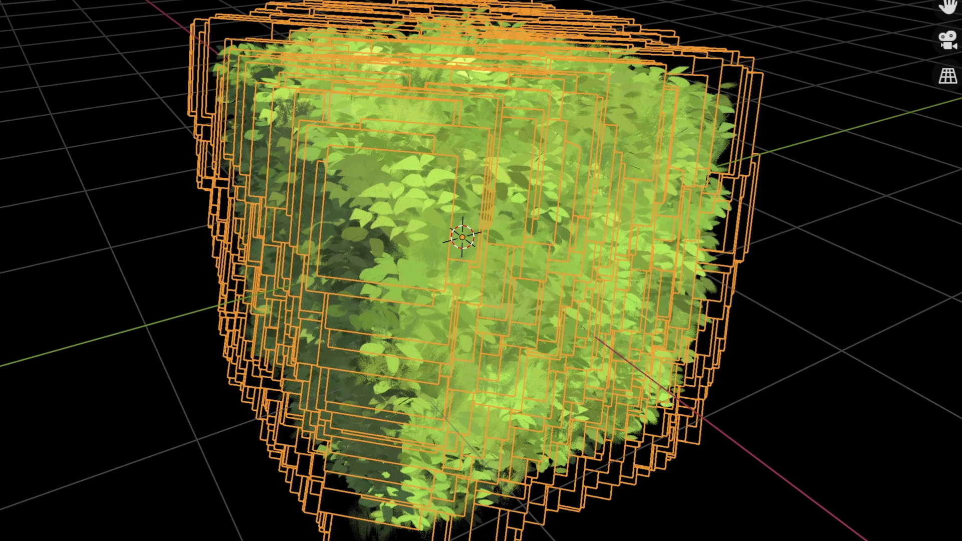
pyautogui.hotkey('shift', 'alt', 'z')
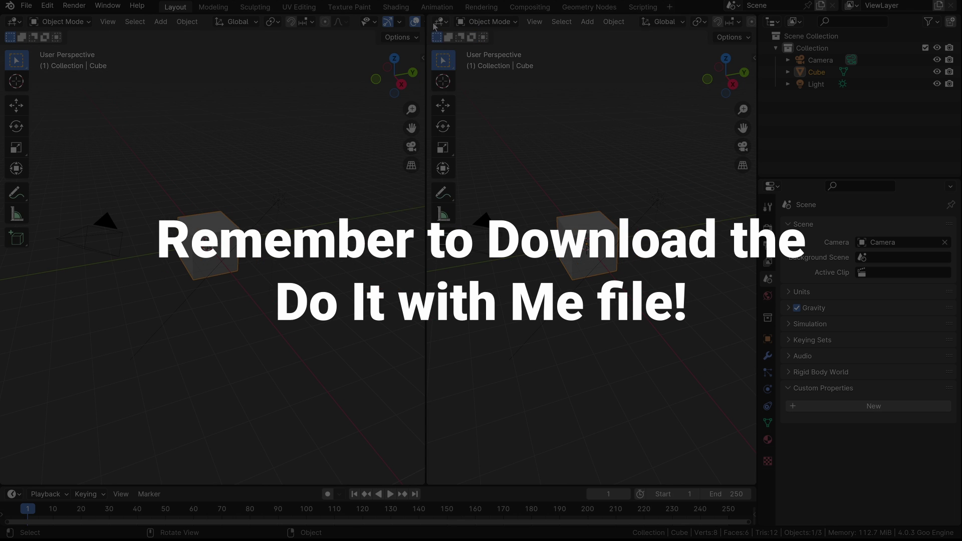
# Turn the second view into a Geometry Node Editor and create a new node tree on the cube
pyautogui.click(440, 22)
pyautogui.click(486, 118)
pyautogui.moveTo(426, 125); pyautogui.dragTo(407, 125)
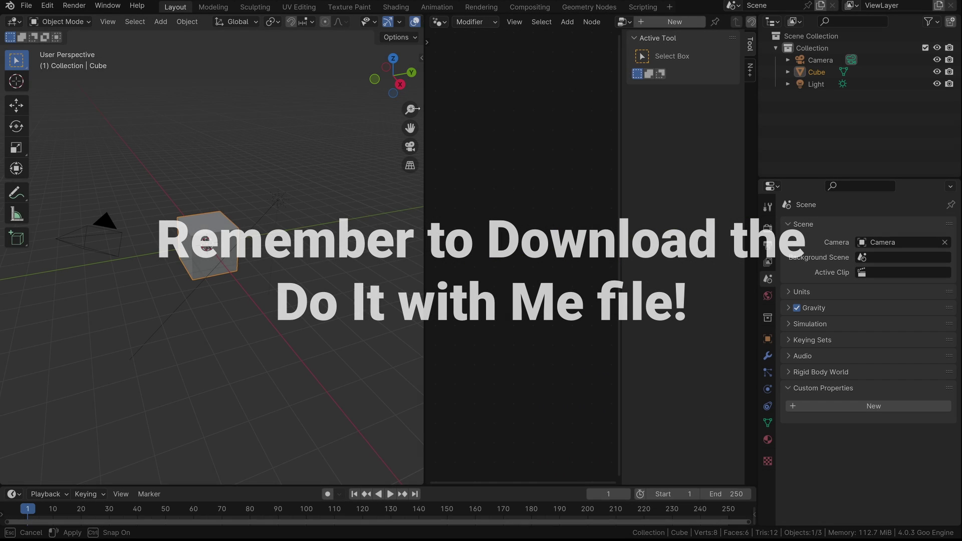
pyautogui.press('n')
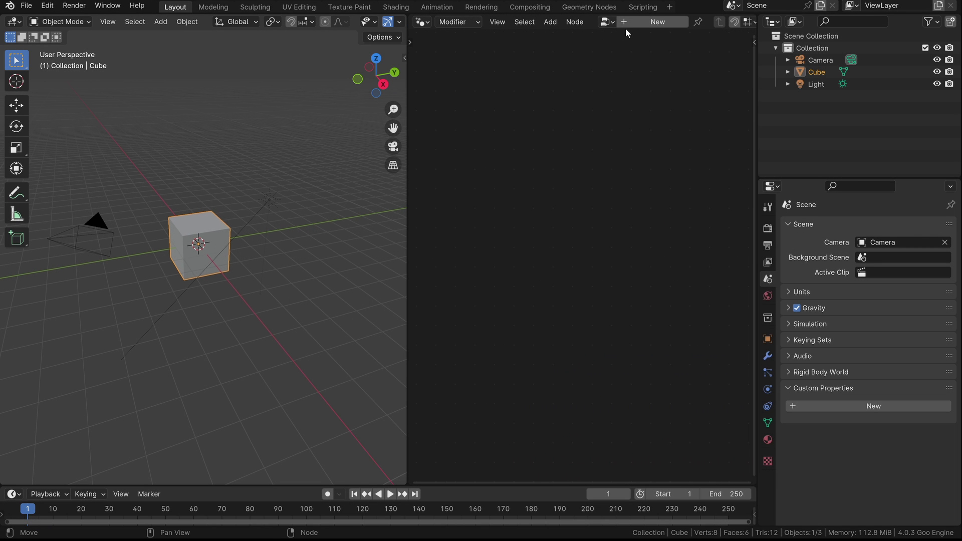
pyautogui.click(649, 21)
pyautogui.scroll(3, 477, 332)
# Insert the Simple Instancer and Rotate Instances to Camera groups between Group Input and Group Output
pyautogui.hotkey('shift', 'a')
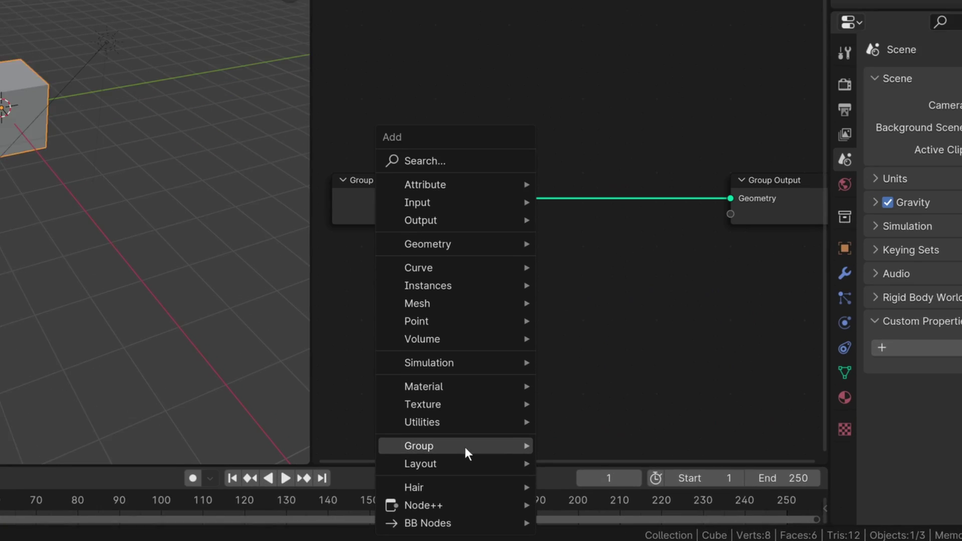
pyautogui.moveTo(465, 453)
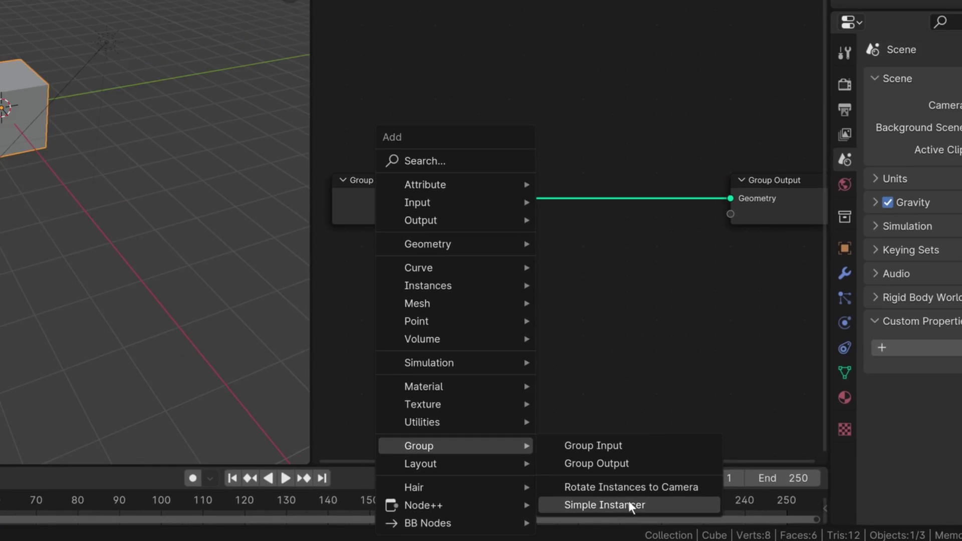
pyautogui.click(629, 505)
pyautogui.click(489, 178)
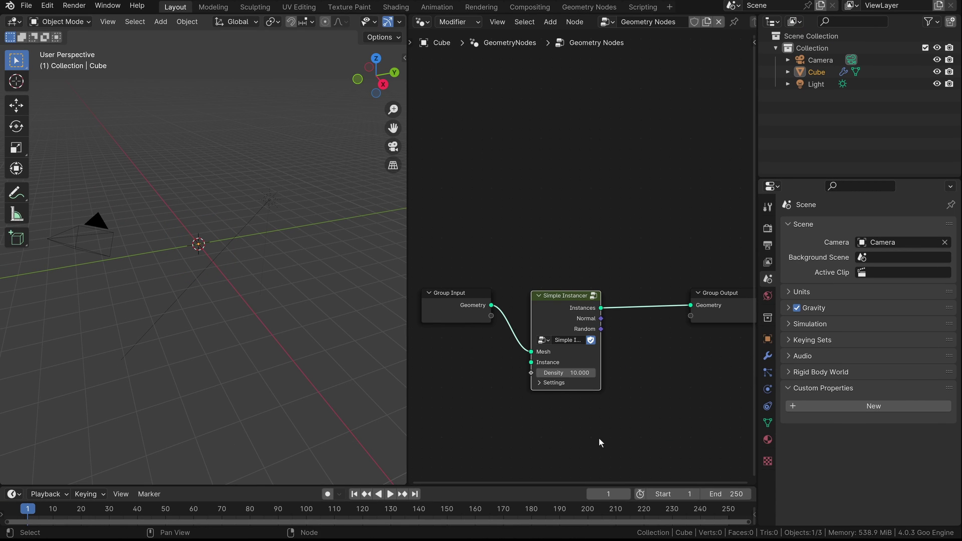
pyautogui.hotkey('shift', 'a')
pyautogui.click(608, 378)
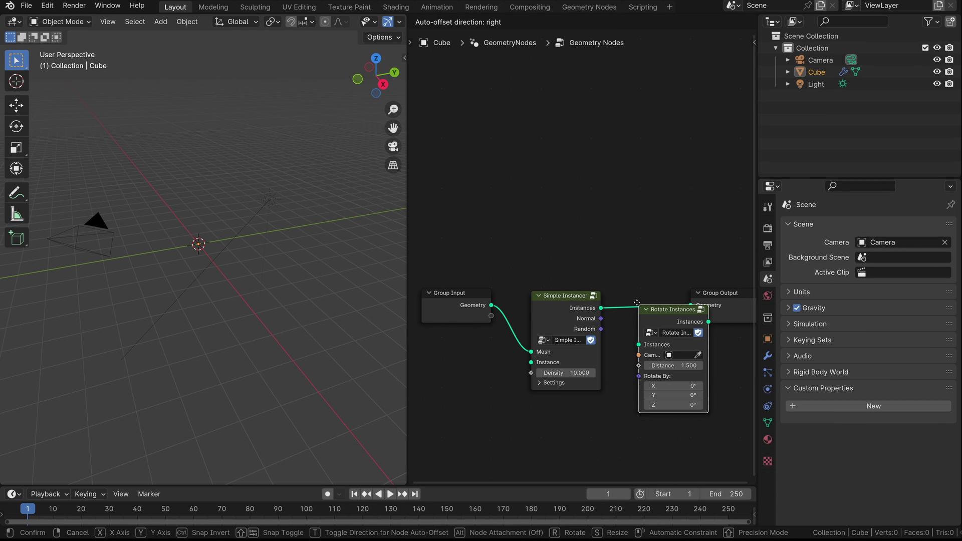
pyautogui.click(621, 289)
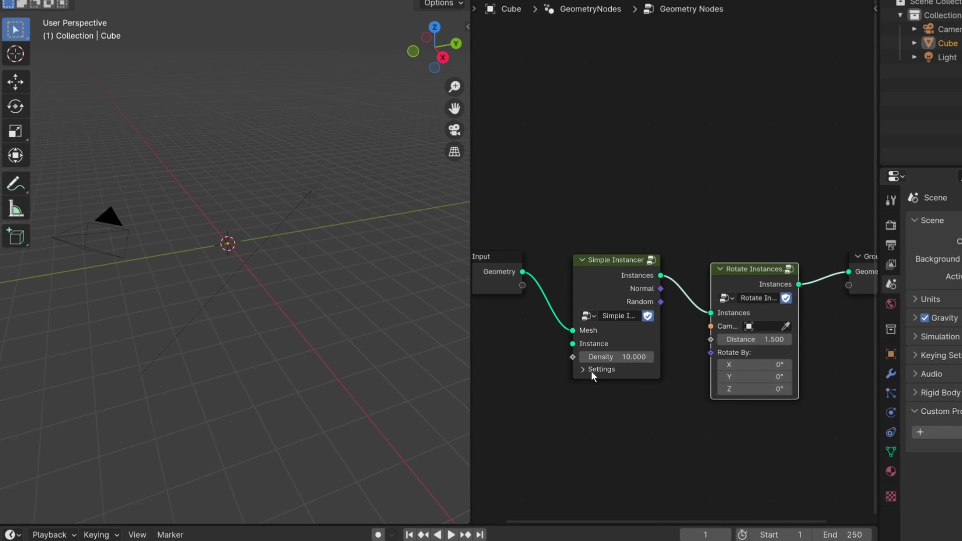
pyautogui.click(542, 373)
pyautogui.moveTo(911, 393); pyautogui.dragTo(937, 295, button='middle')
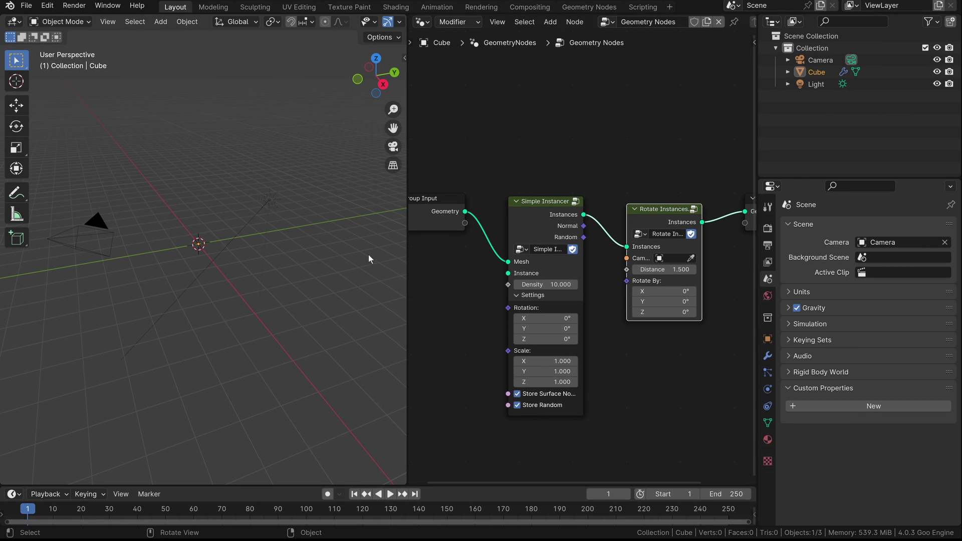
pyautogui.click(500, 279)
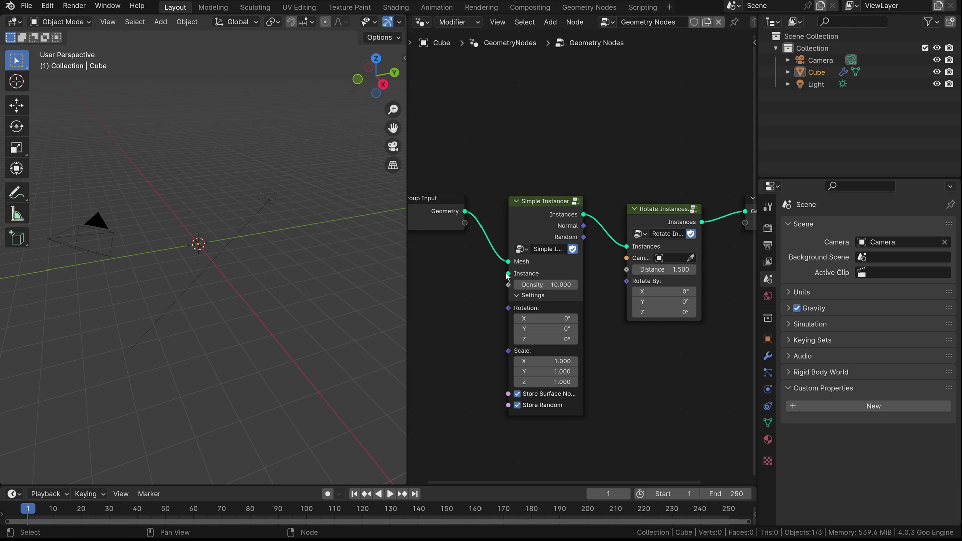
# Add a plane and move it along the X axis away from the cube
pyautogui.hotkey('shift', 'a')
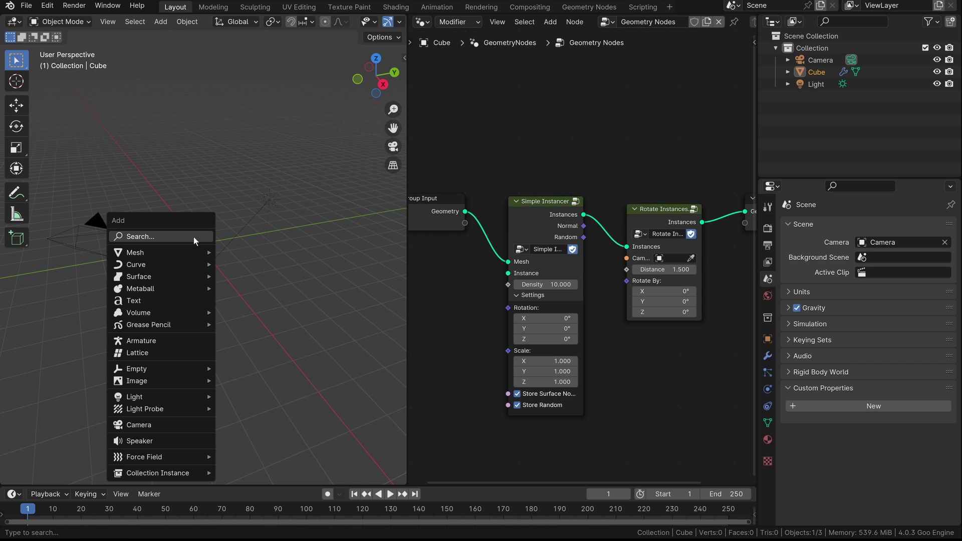
pyautogui.moveTo(191, 251)
pyautogui.click(236, 251)
pyautogui.press('g')
pyautogui.press('z')
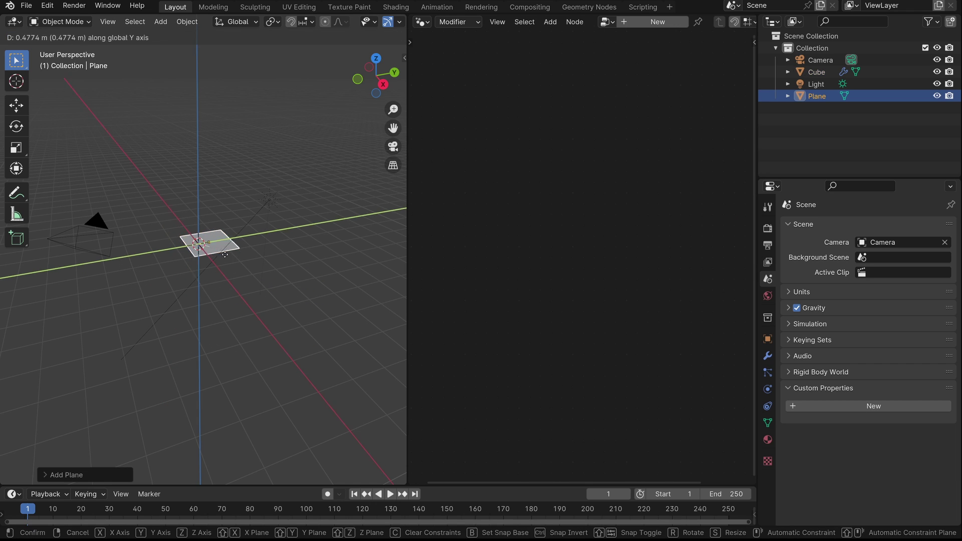
pyautogui.press('x')
pyautogui.click(795, 53)
# Add an Object Info node set to the Plane and feed its geometry into Simple Instancer
pyautogui.click(815, 73)
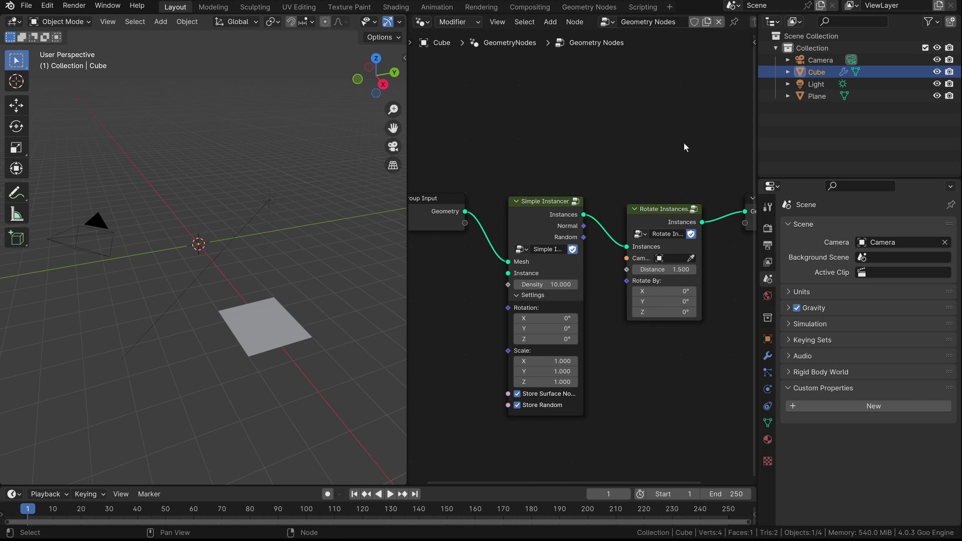
pyautogui.moveTo(512, 178); pyautogui.dragTo(580, 198, button='middle')
pyautogui.hotkey('shift', 'a')
pyautogui.moveTo(552, 164)
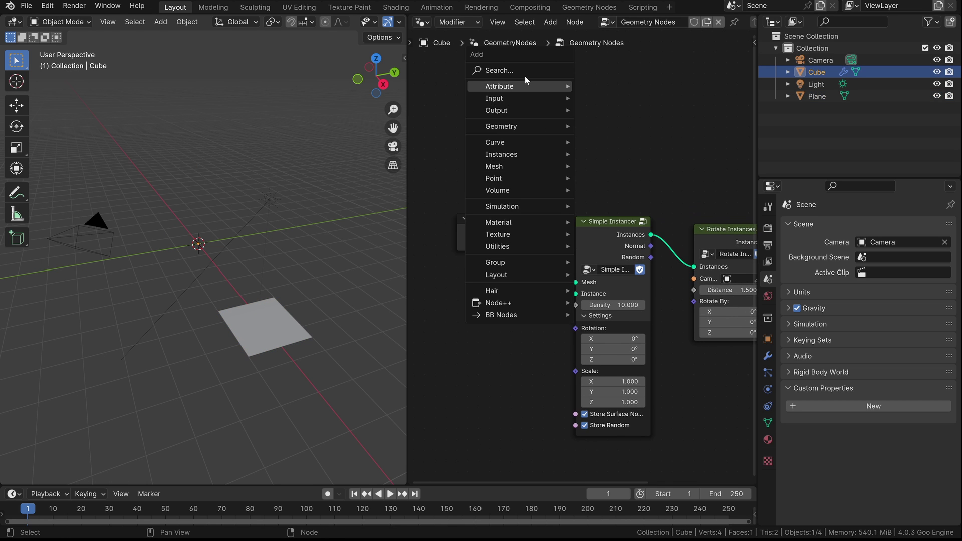
pyautogui.click(525, 74)
pyautogui.write('object')
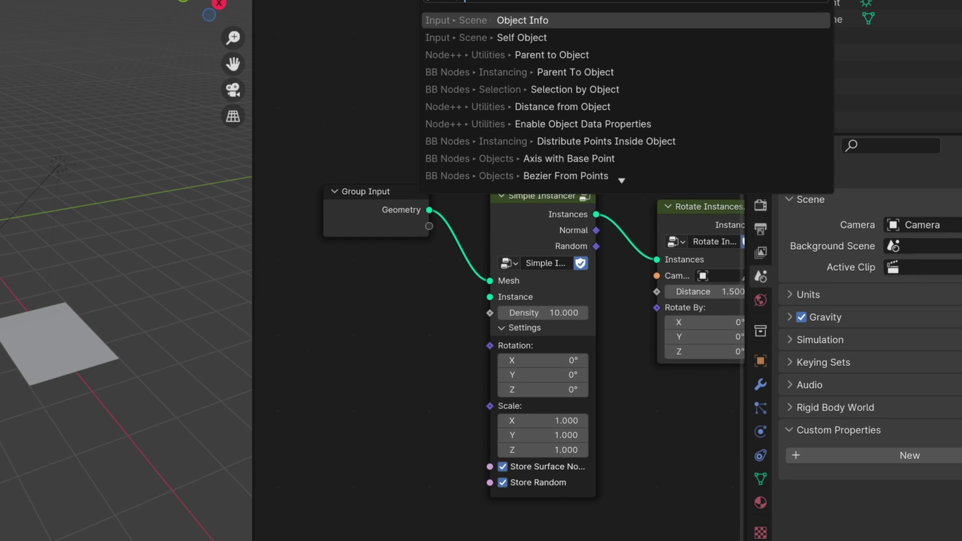
pyautogui.press('Return')
pyautogui.click(324, 259)
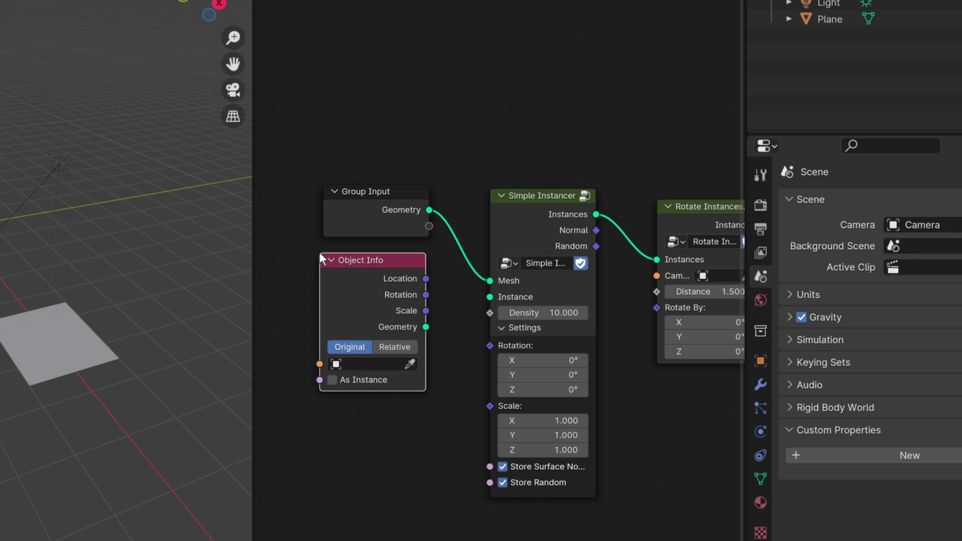
pyautogui.moveTo(353, 222); pyautogui.dragTo(388, 160, button='middle')
pyautogui.click(445, 303)
pyautogui.click(28, 350)
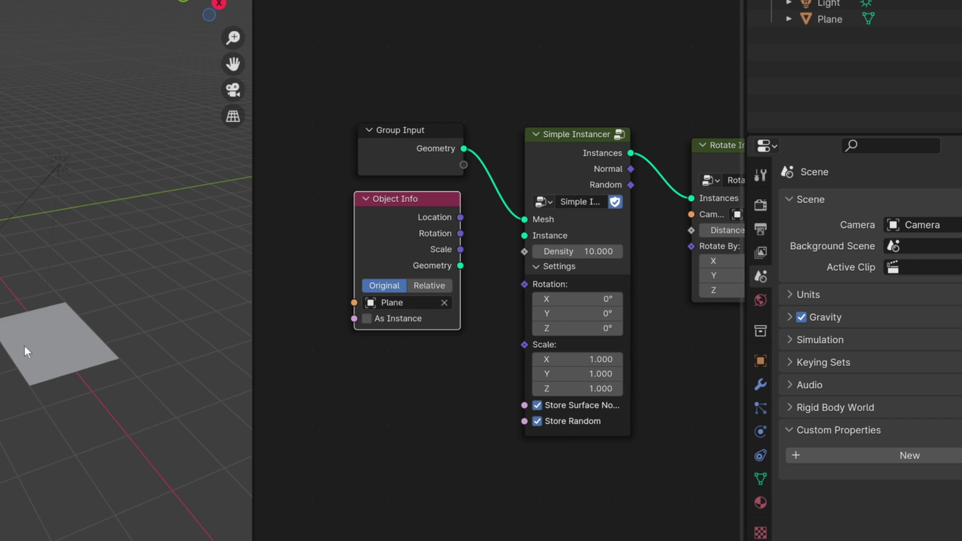
pyautogui.moveTo(481, 260); pyautogui.dragTo(524, 235)
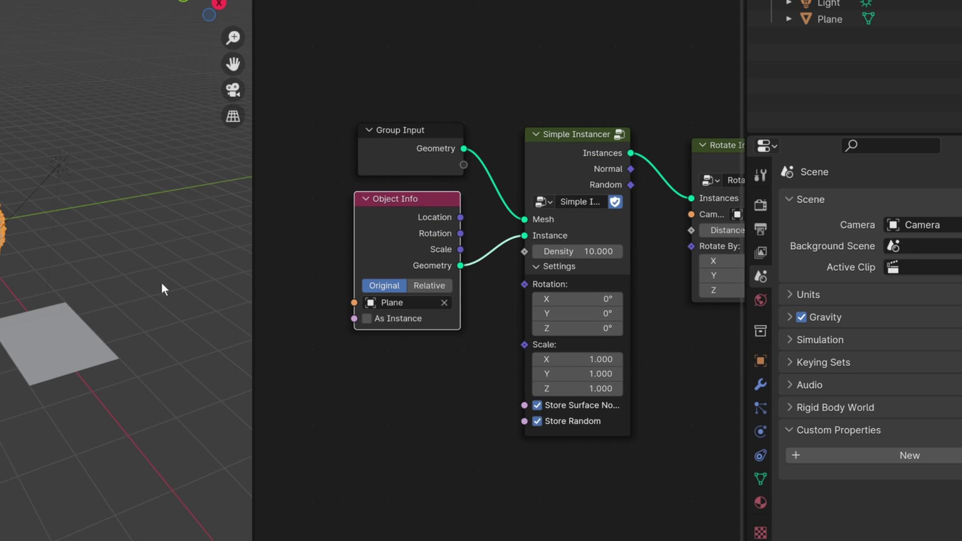
# Make the instances face the Camera and scale them to 0.350
pyautogui.moveTo(385, 237); pyautogui.dragTo(275, 245, button='middle')
pyautogui.click(632, 222)
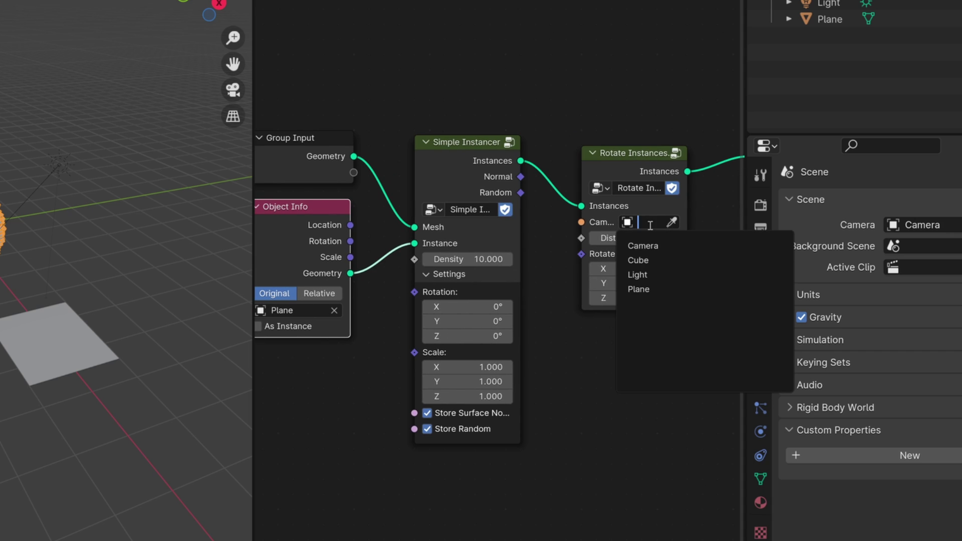
pyautogui.click(644, 245)
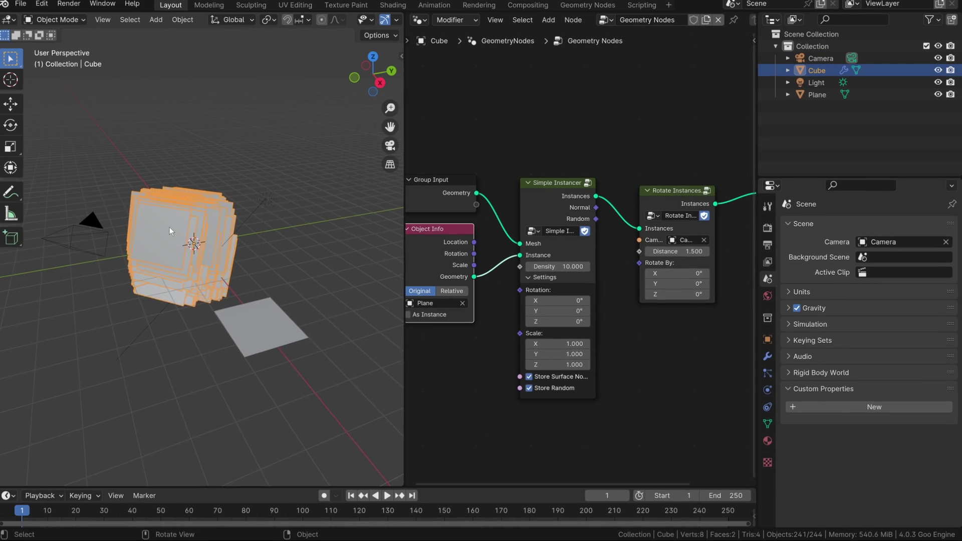
pyautogui.scroll(3, 169, 227)
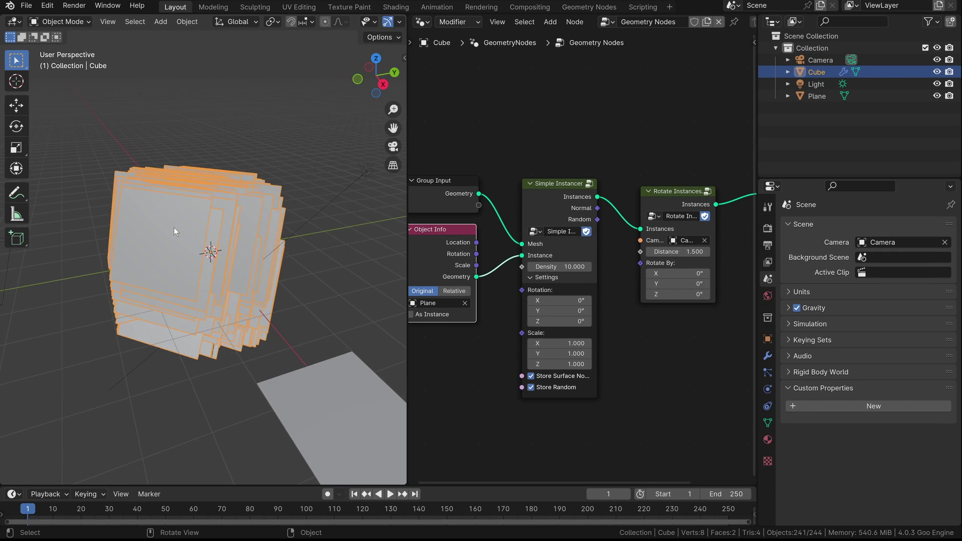
pyautogui.moveTo(174, 227)
pyautogui.mouseDown(button='middle')
pyautogui.moveTo(230, 236)
pyautogui.moveTo(171, 239)
pyautogui.moveTo(206, 241)
pyautogui.moveTo(186, 242)
pyautogui.mouseUp(button='middle')
pyautogui.moveTo(498, 239); pyautogui.dragTo(526, 241, button='middle')
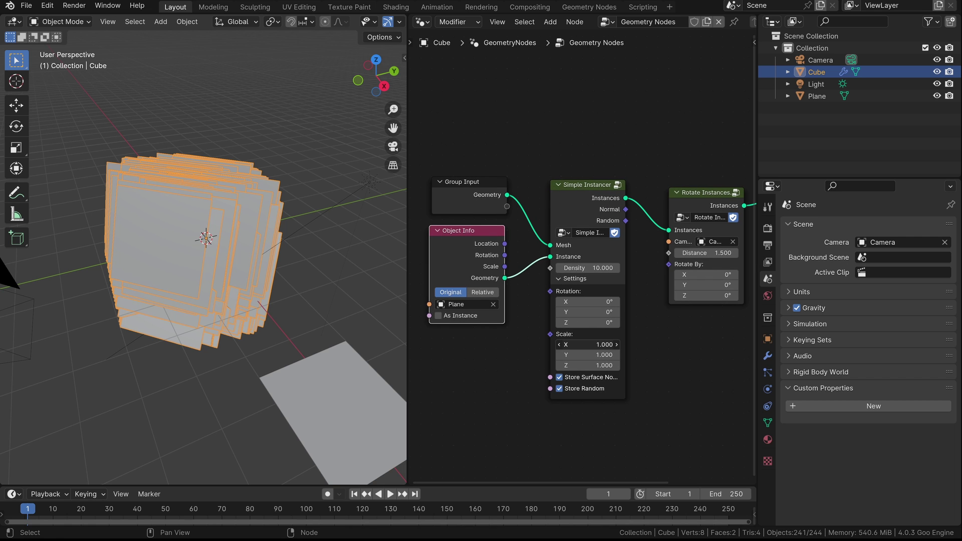
pyautogui.moveTo(589, 344); pyautogui.dragTo(582, 365)
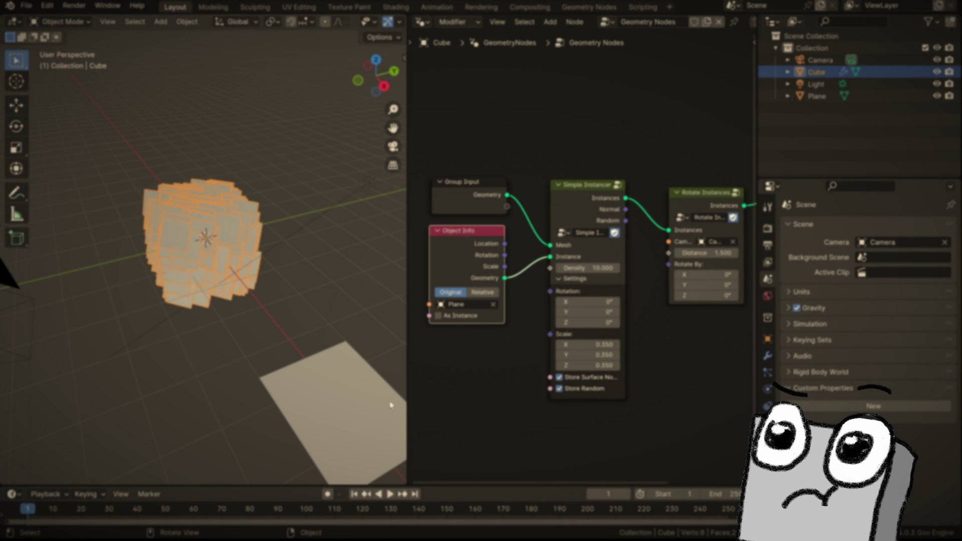
# Select the Plane and choose the existing Leaves material in its Material Properties
pyautogui.click(344, 377)
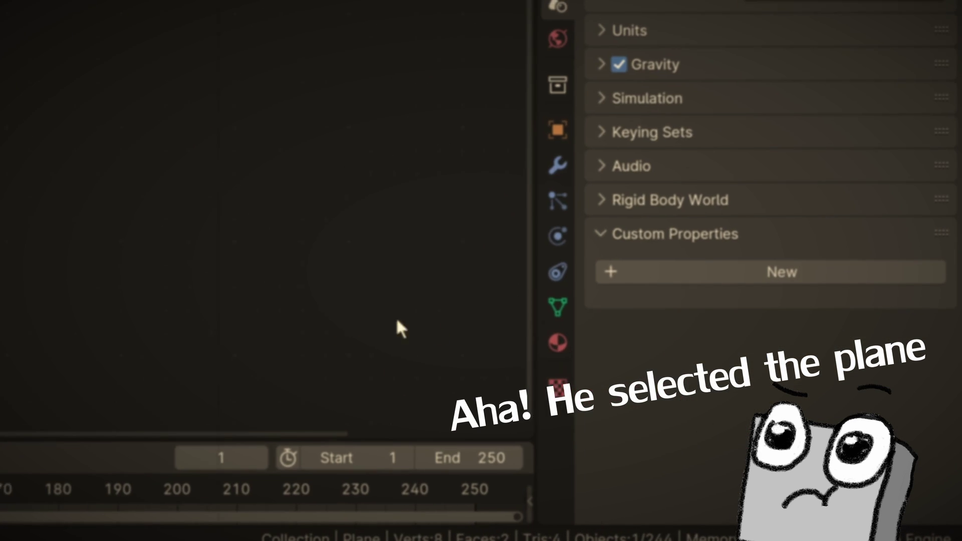
pyautogui.click(735, 426)
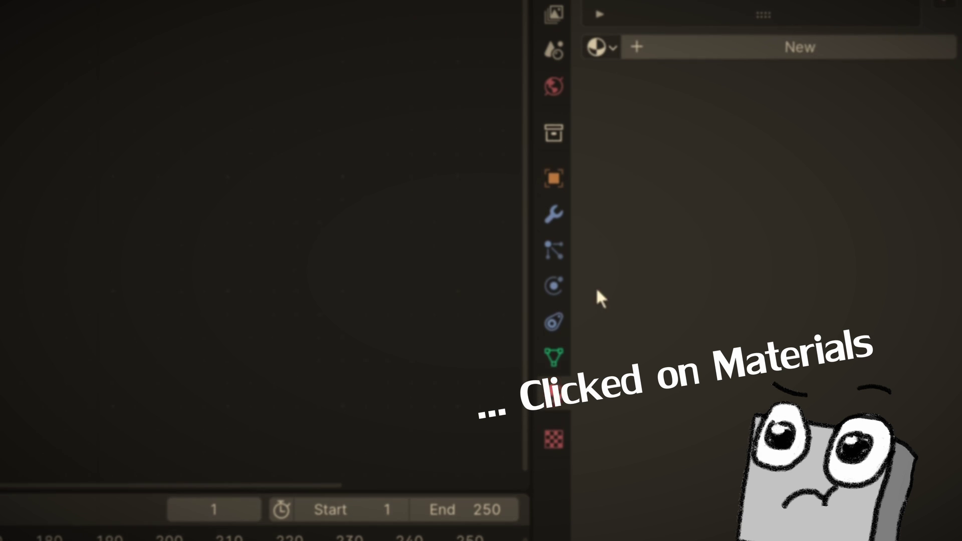
pyautogui.click(601, 176)
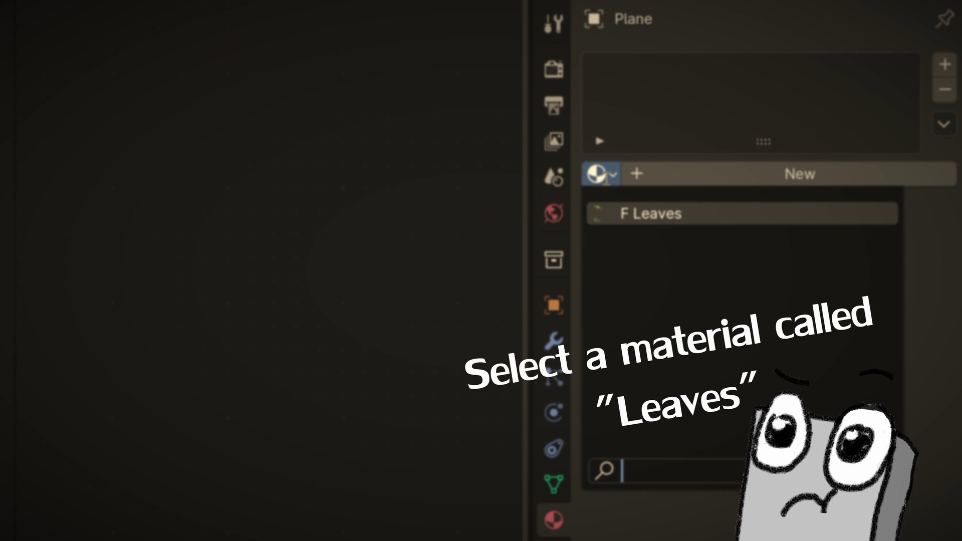
pyautogui.click(623, 216)
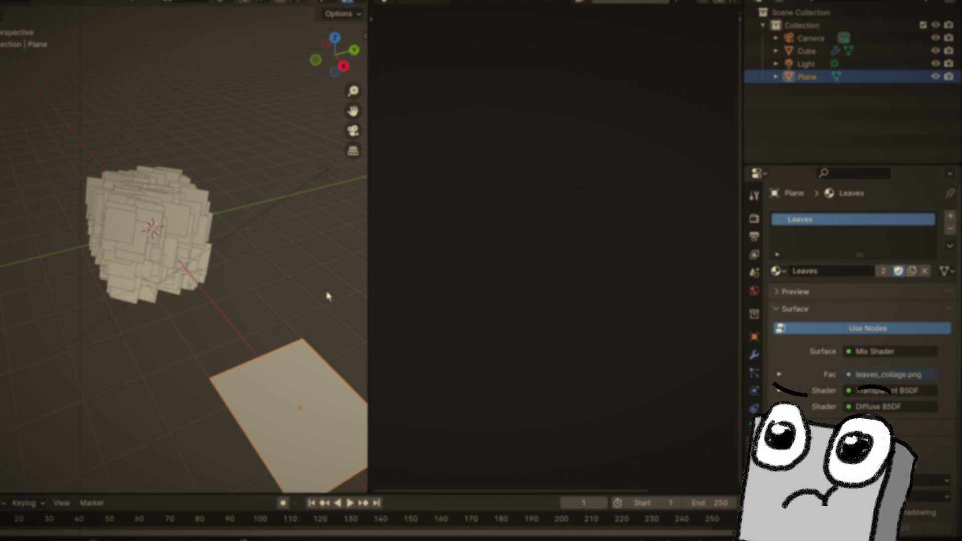
# Switch the viewport to Rendered shading and zoom in on the leaf bush
pyautogui.press('z')
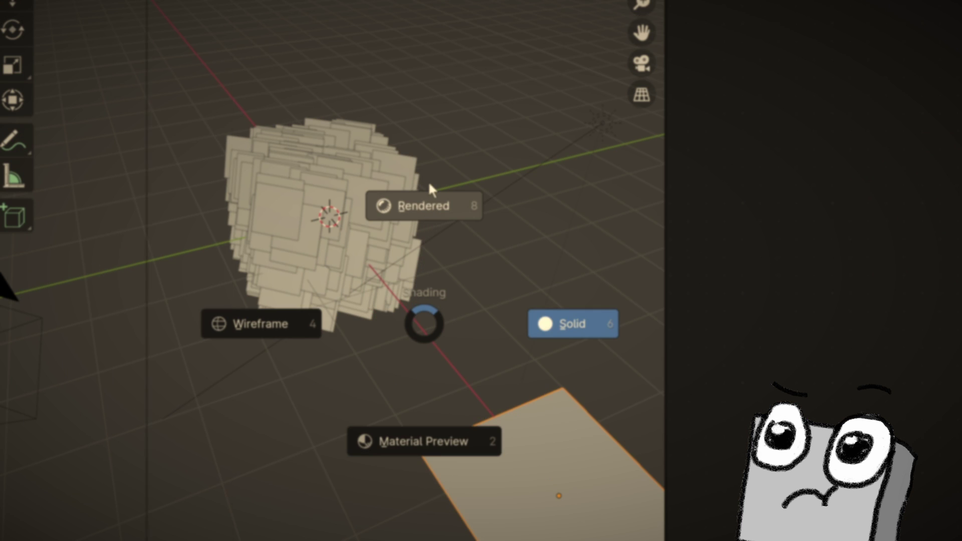
pyautogui.click(266, 219)
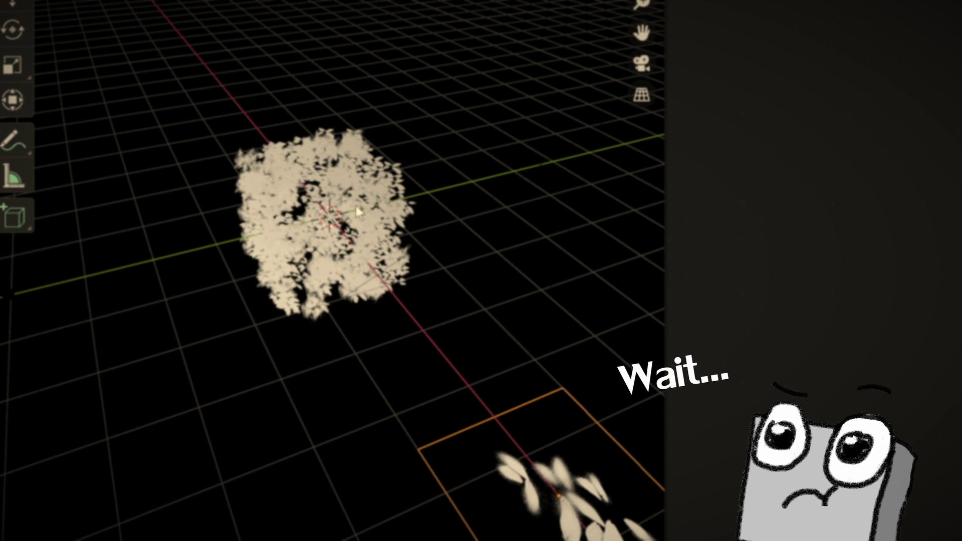
pyautogui.scroll(1, 326, 203)
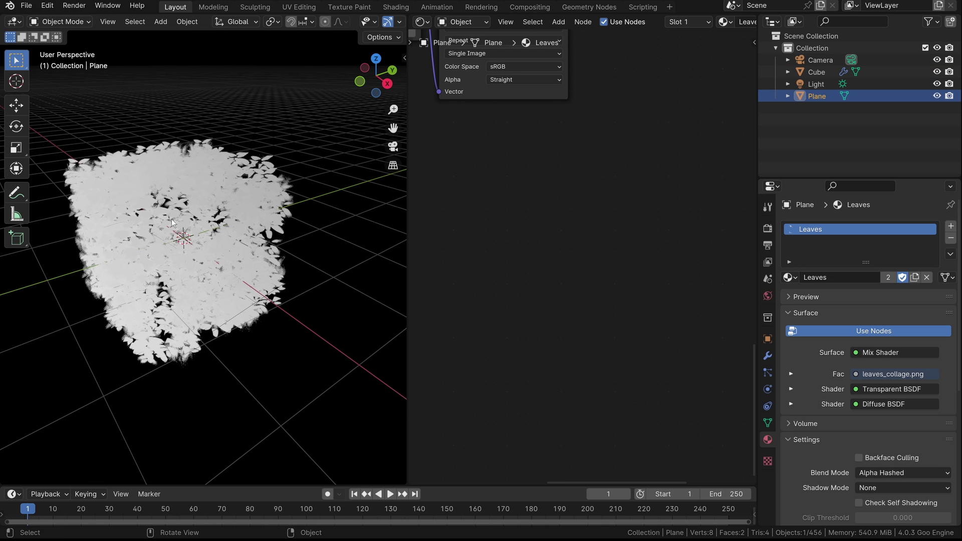
# Add an Attribute node to the Leaves material and enter normal as its attribute name
pyautogui.scroll(-4, 486, 170)
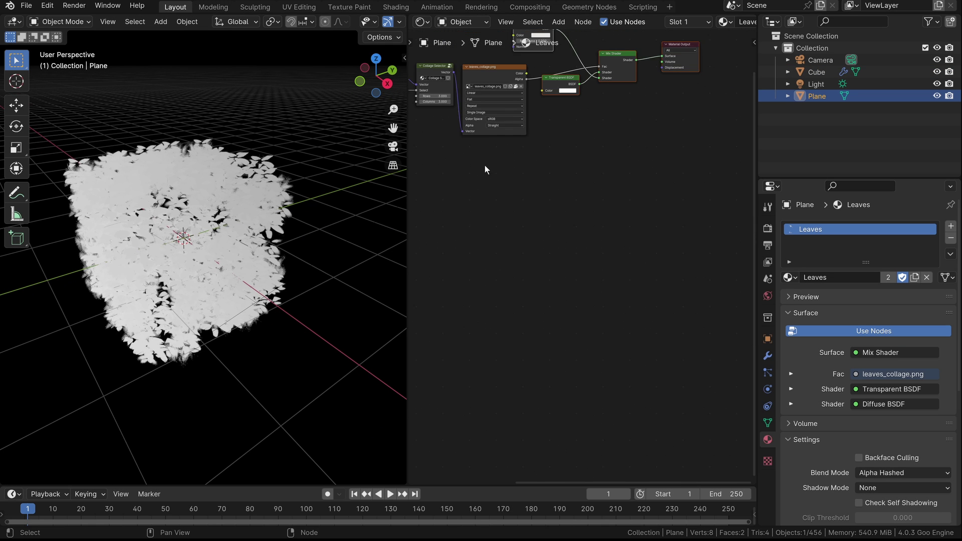
pyautogui.moveTo(485, 169); pyautogui.dragTo(525, 249, button='middle')
pyautogui.scroll(-5, 300, 266)
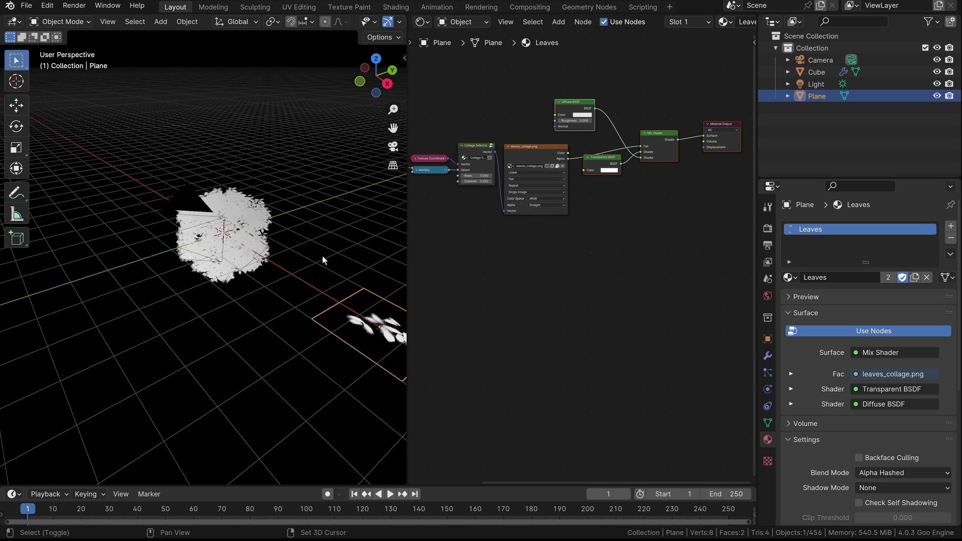
pyautogui.keyDown('ctrl'); pyautogui.moveTo(322, 260); pyautogui.dragTo(235, 261, button='middle'); pyautogui.keyUp('ctrl')
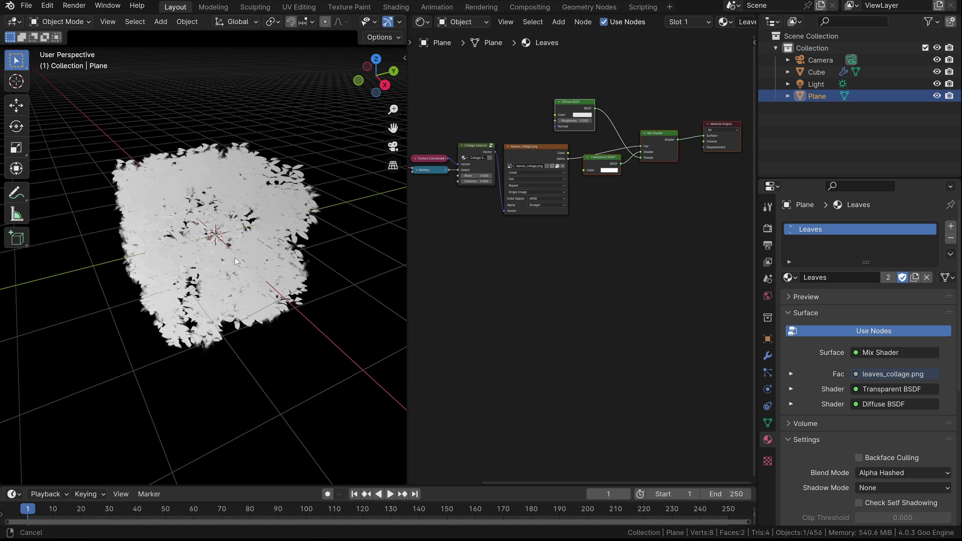
pyautogui.scroll(3, 538, 152)
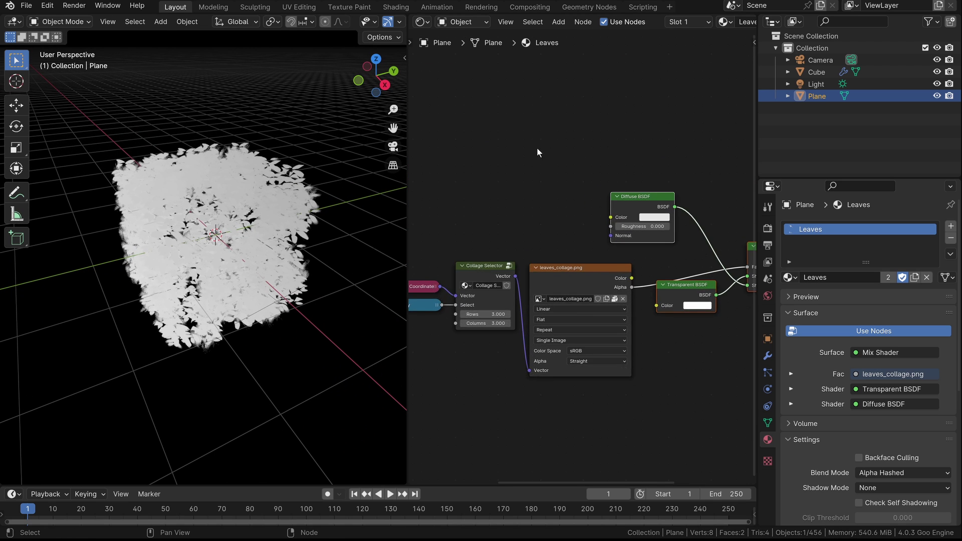
pyautogui.hotkey('shift', 'a')
pyautogui.click(537, 175)
pyautogui.write('a')
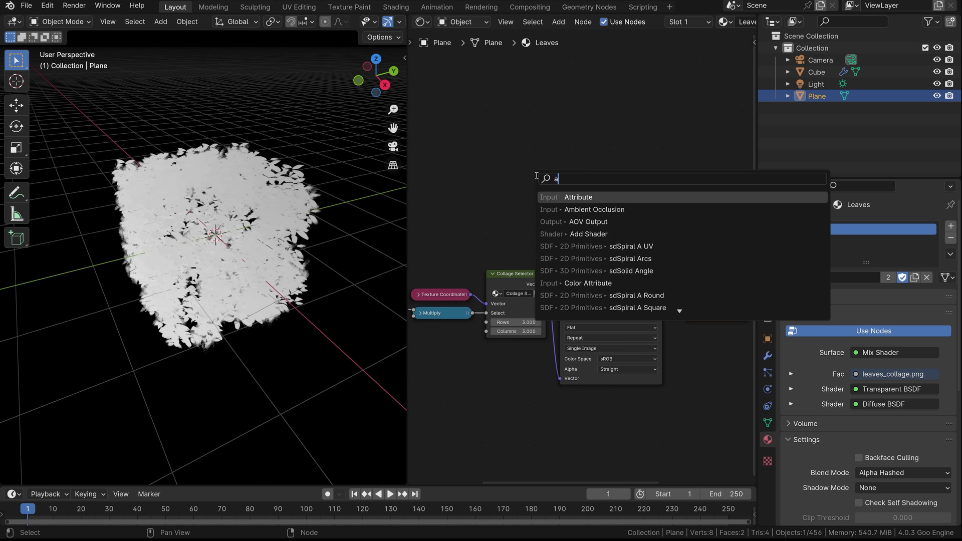
pyautogui.write('ttr')
pyautogui.press('Return')
pyautogui.click(538, 224)
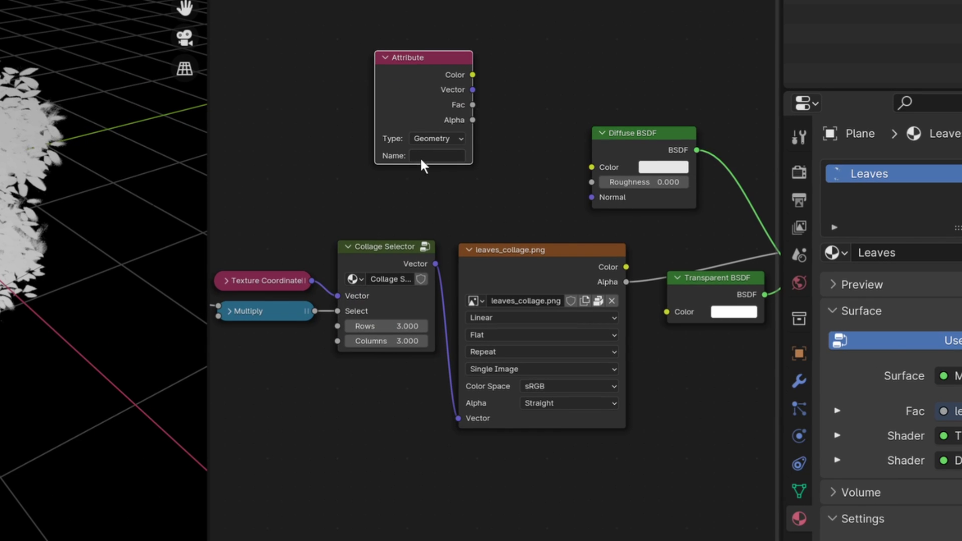
pyautogui.click(422, 158)
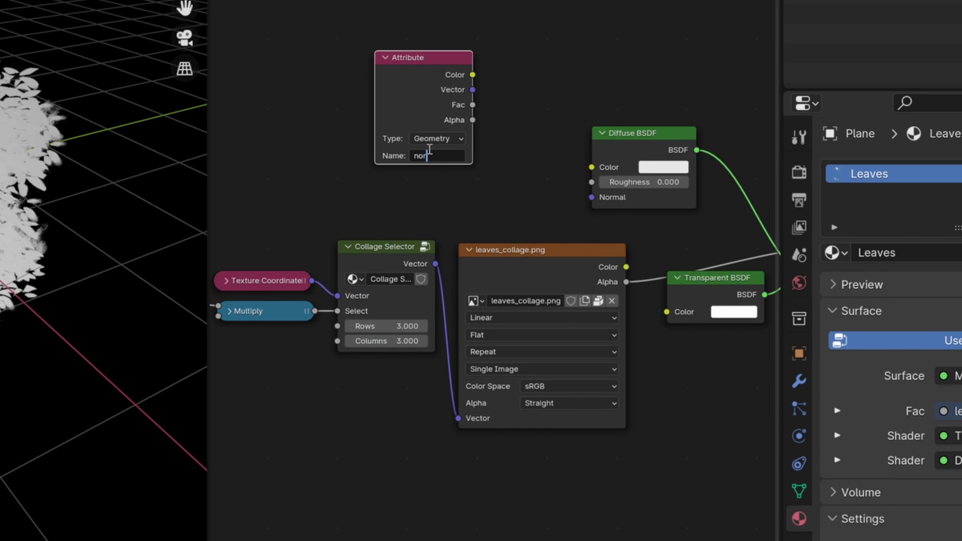
pyautogui.write('norm')
pyautogui.write('al')
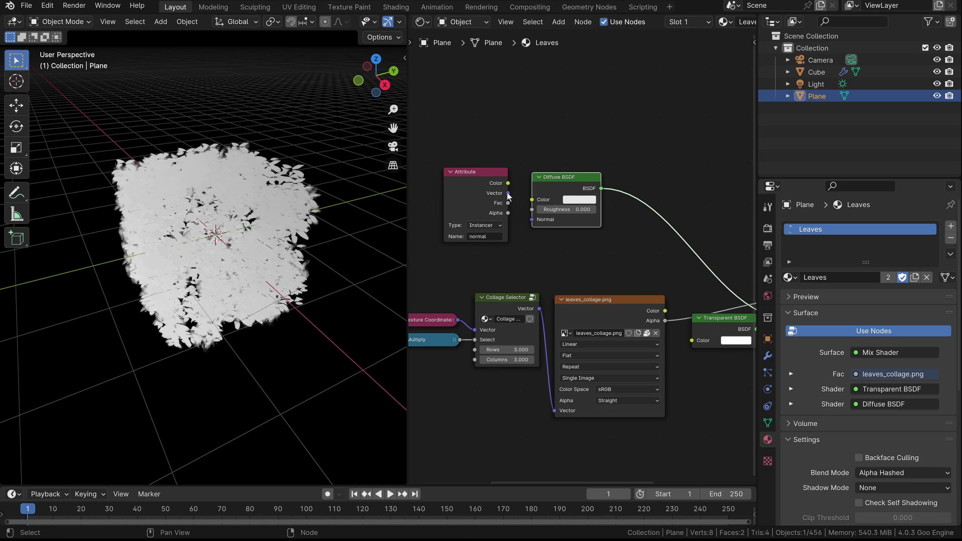
# Link Attribute Vector to Diffuse Normal and insert Shader to RGB before the Mix Shader
pyautogui.moveTo(508, 194); pyautogui.dragTo(532, 220)
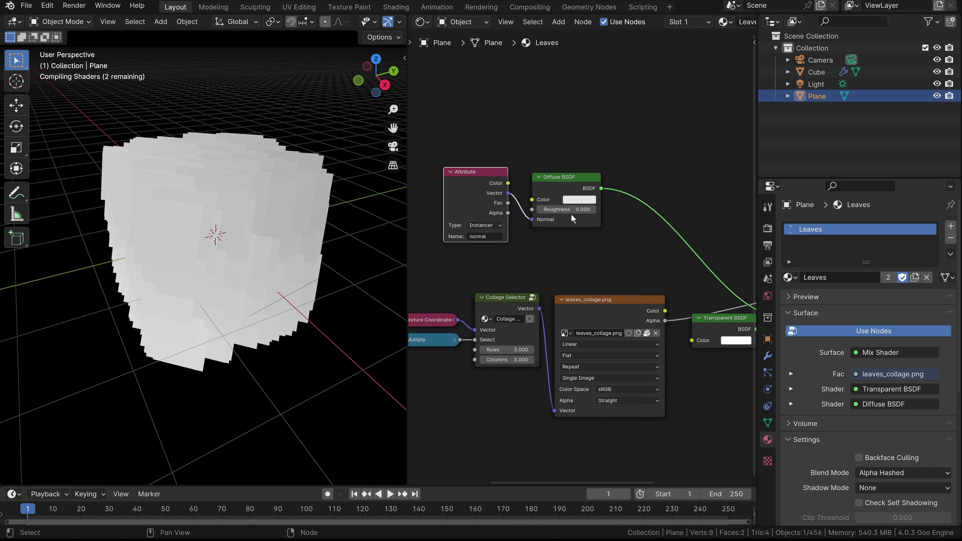
pyautogui.scroll(-2, 522, 216)
pyautogui.hotkey('shift', 'a')
pyautogui.write('shader')
pyautogui.press('Return')
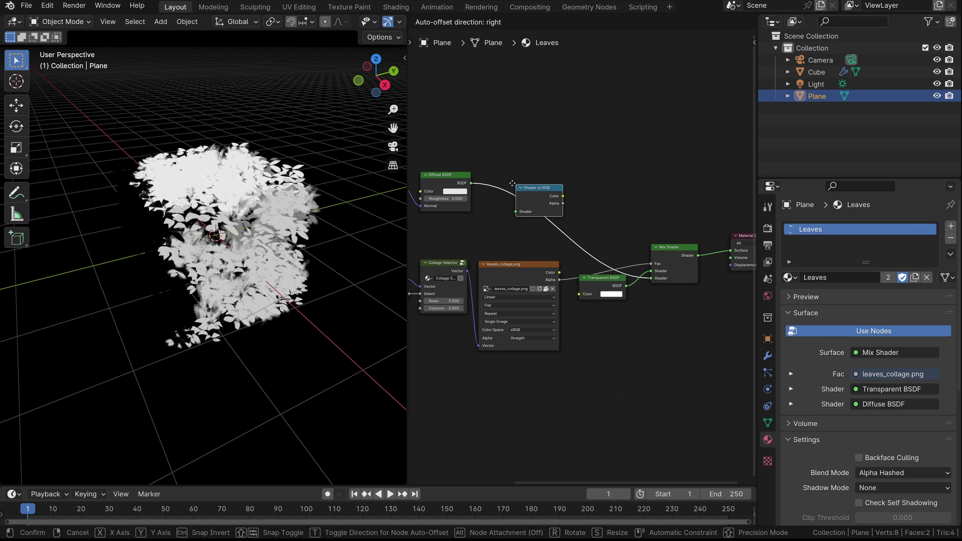
pyautogui.click(528, 183)
pyautogui.scroll(1, 529, 183)
# Insert a Color Ramp node after the Shader to RGB node
pyautogui.hotkey('shift', 'a')
pyautogui.click(602, 185)
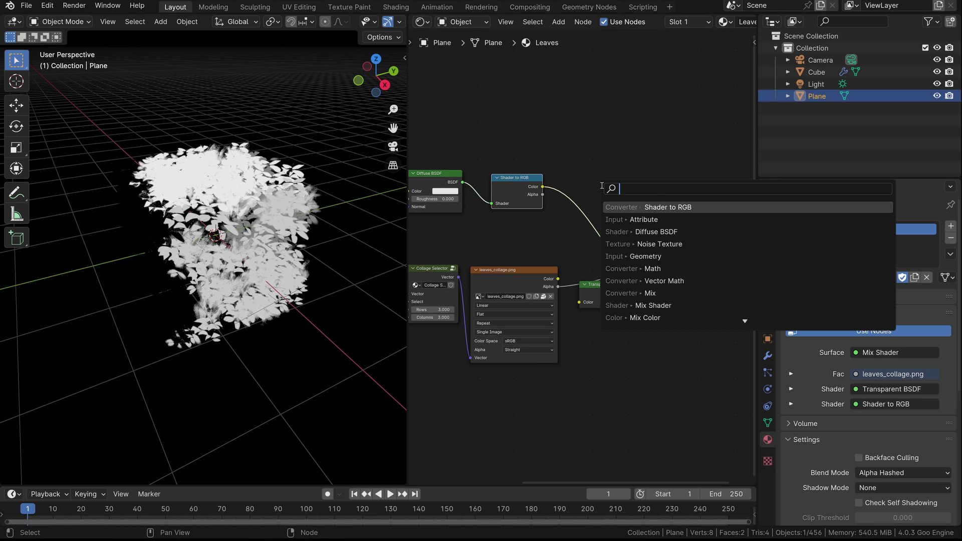
pyautogui.write('color')
pyautogui.click(634, 217)
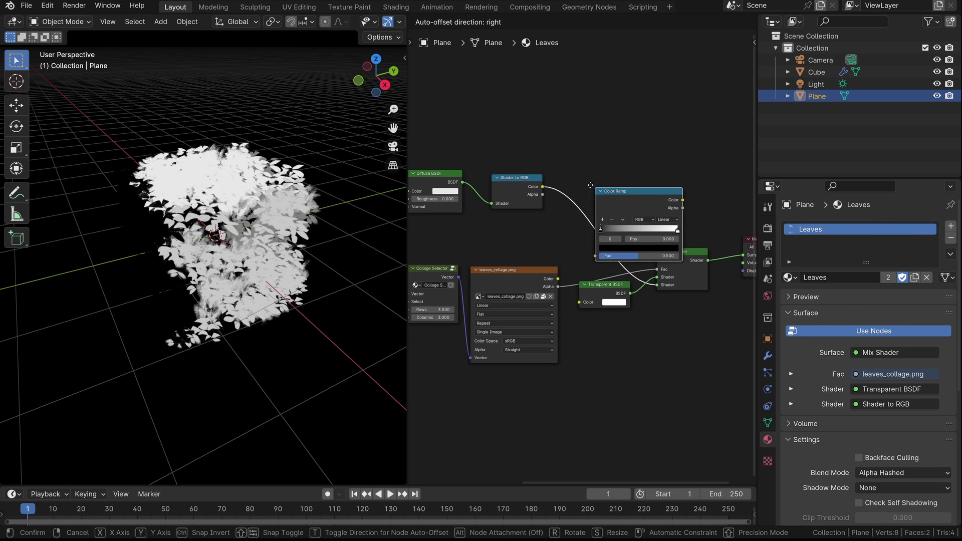
pyautogui.click(615, 189)
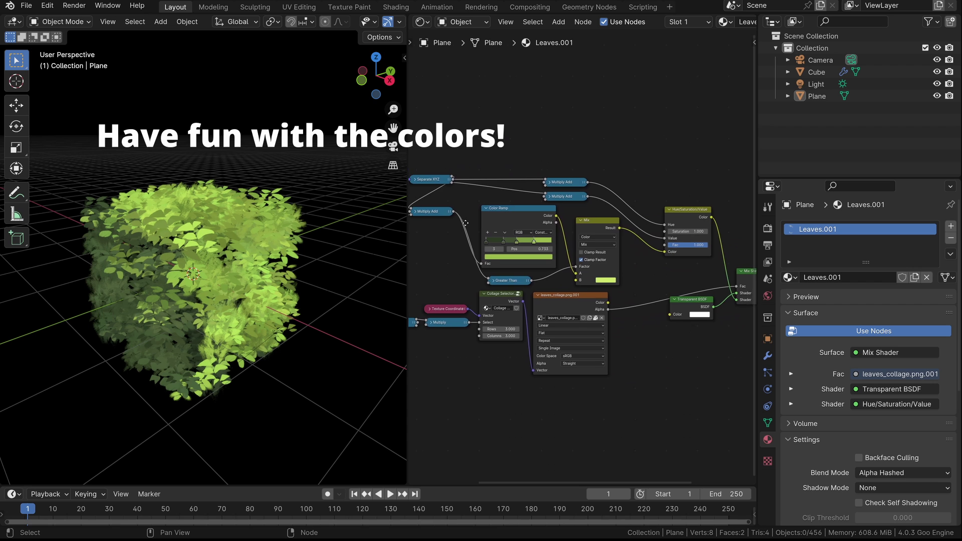
pyautogui.keyDown('ctrl'); pyautogui.moveTo(734, 220); pyautogui.dragTo(468, 215, button='middle'); pyautogui.keyUp('ctrl')
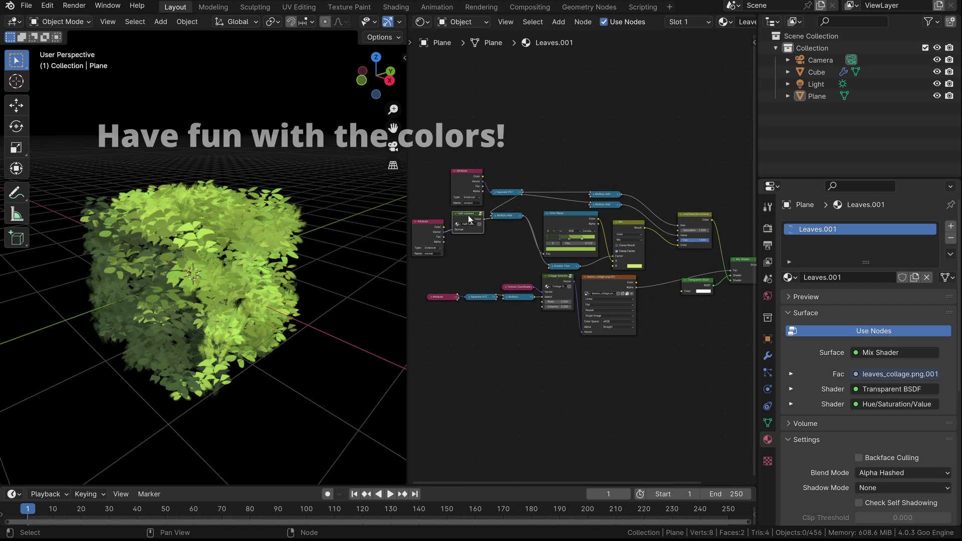
# Enter the Half-Lambert node group, maximize the editor and frame all its nodes
pyautogui.click(468, 215)
pyautogui.press('Tab')
pyautogui.hotkey('ctrl', 'space')
pyautogui.press('Home')
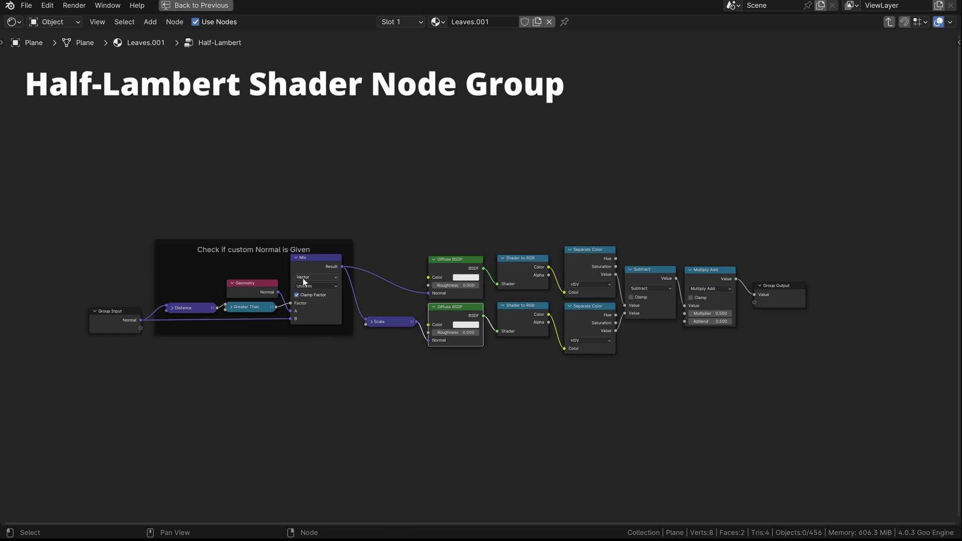
pyautogui.moveTo(346, 272); pyautogui.dragTo(330, 268, button='middle')
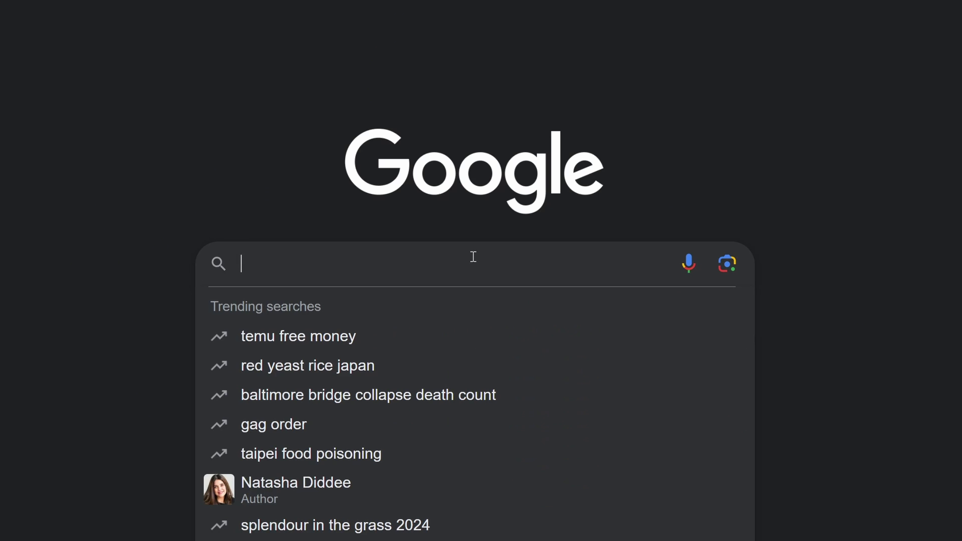
# Search Google for 'How to tree trunk blender'
pyautogui.write('How')
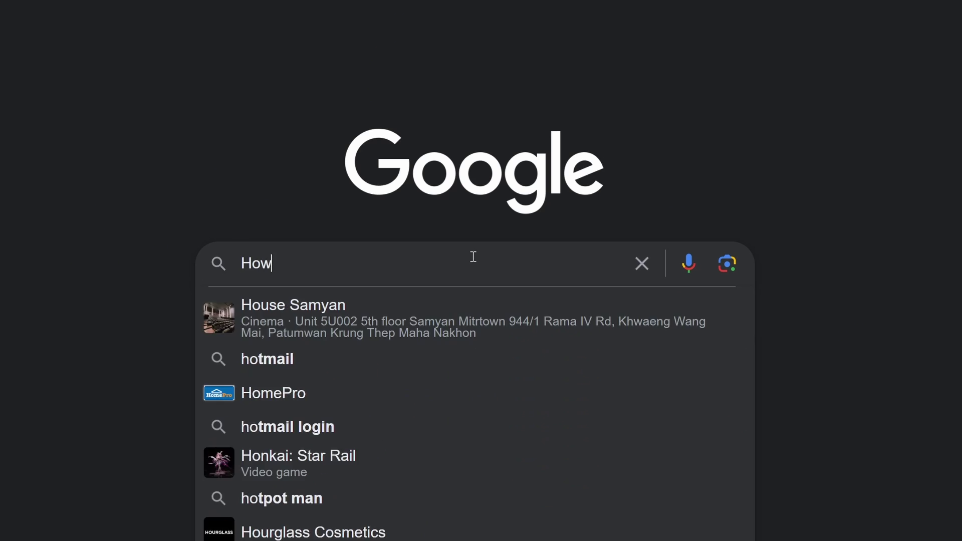
pyautogui.write(' to tree ')
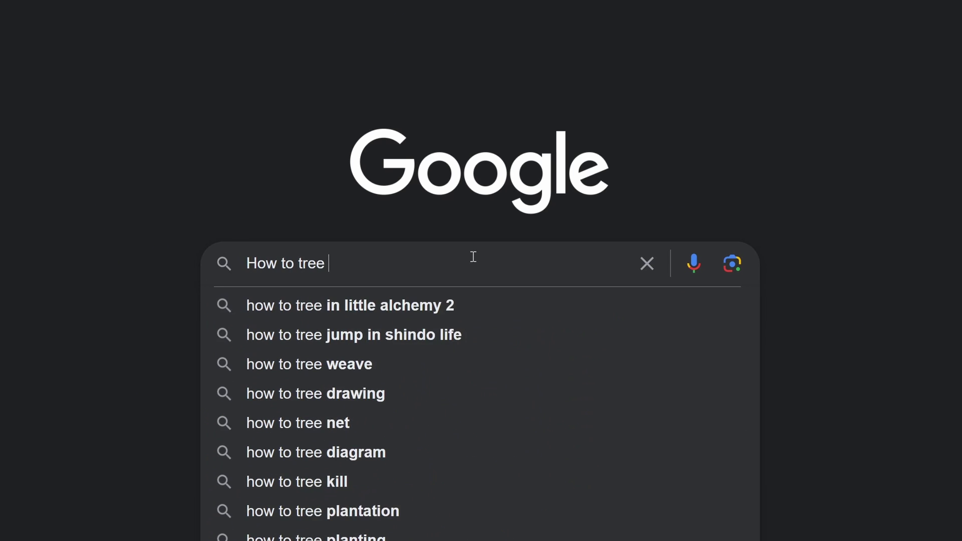
pyautogui.write('trunk')
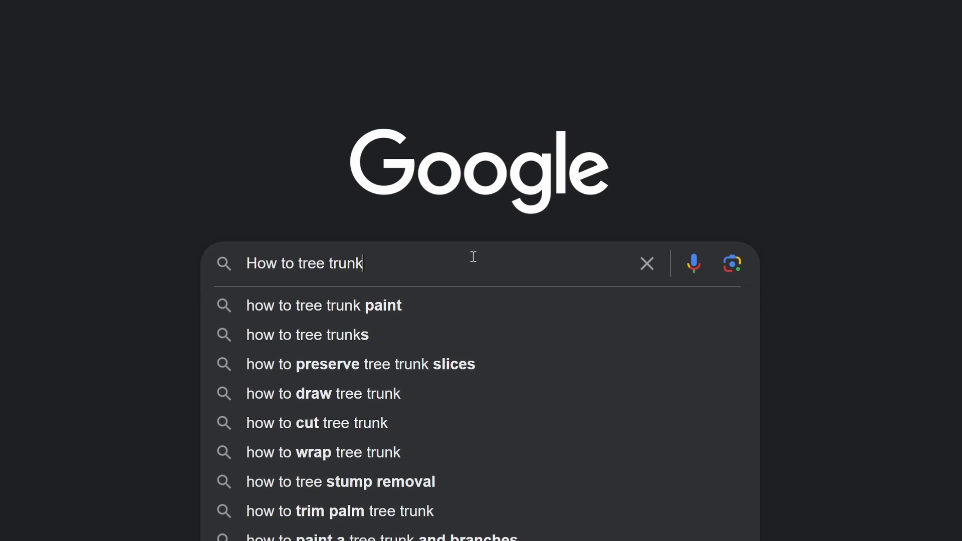
pyautogui.write(' b')
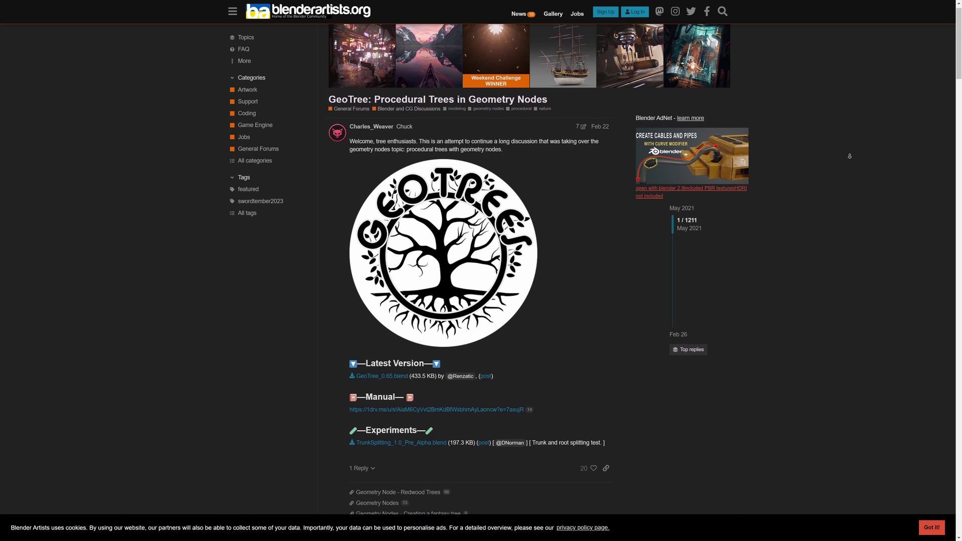
# Scroll down the GeoTree thread to the GeoTree_0.65.blend download link
pyautogui.scroll(-2, 471, 280)
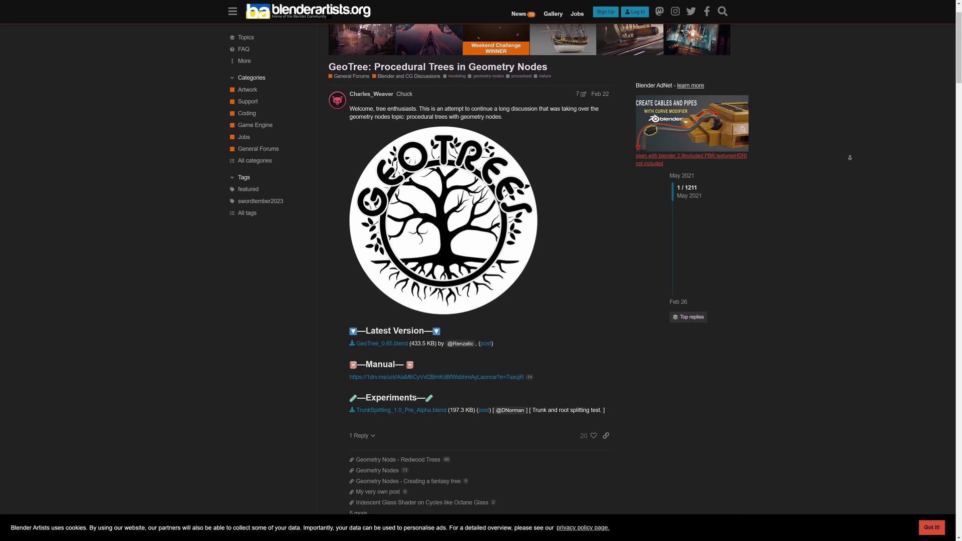
pyautogui.scroll(-2, 471, 281)
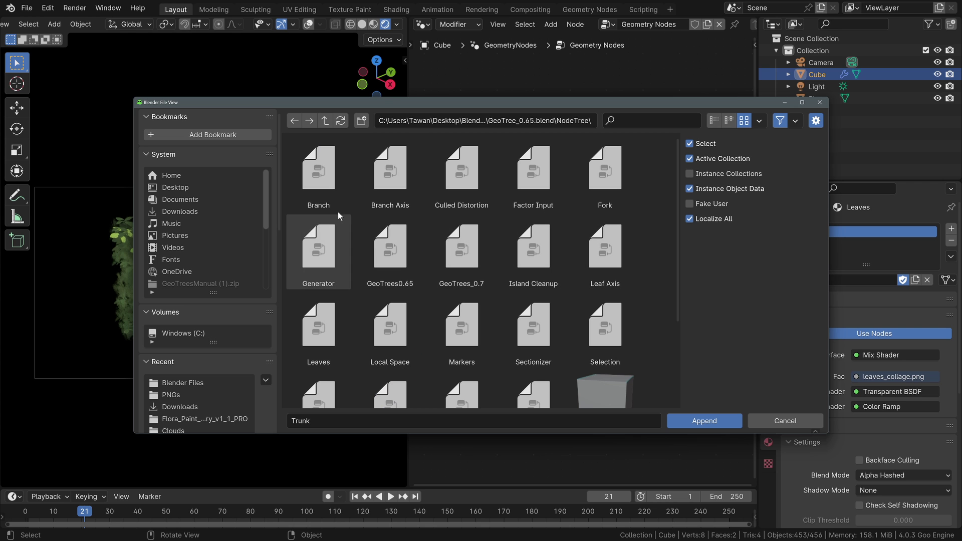
# Append the Branch, Leaves and Trunk node groups from GeoTree_0.65.blend
pyautogui.click(319, 173)
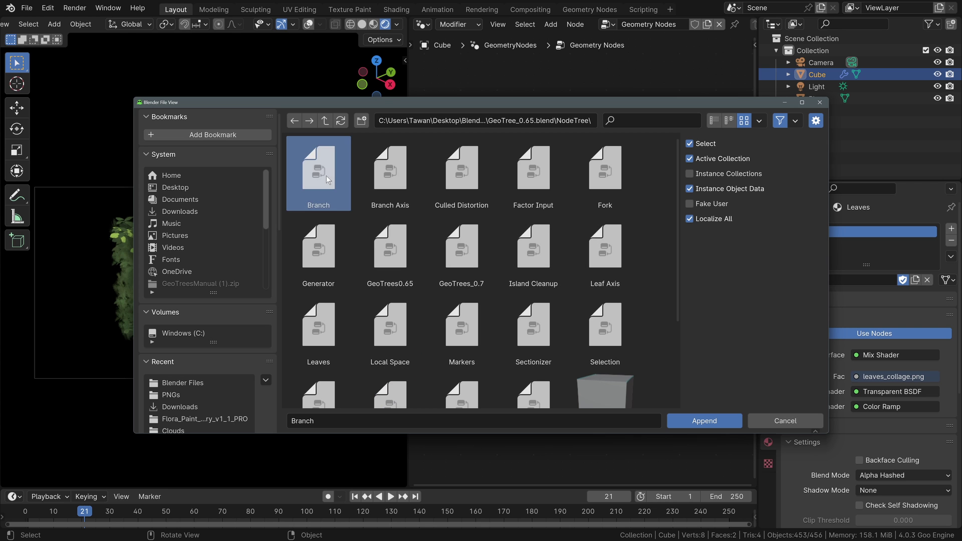
pyautogui.click(330, 324)
pyautogui.scroll(-1, 330, 324)
pyautogui.keyDown('ctrl'); pyautogui.click(390, 358); pyautogui.keyUp('ctrl')
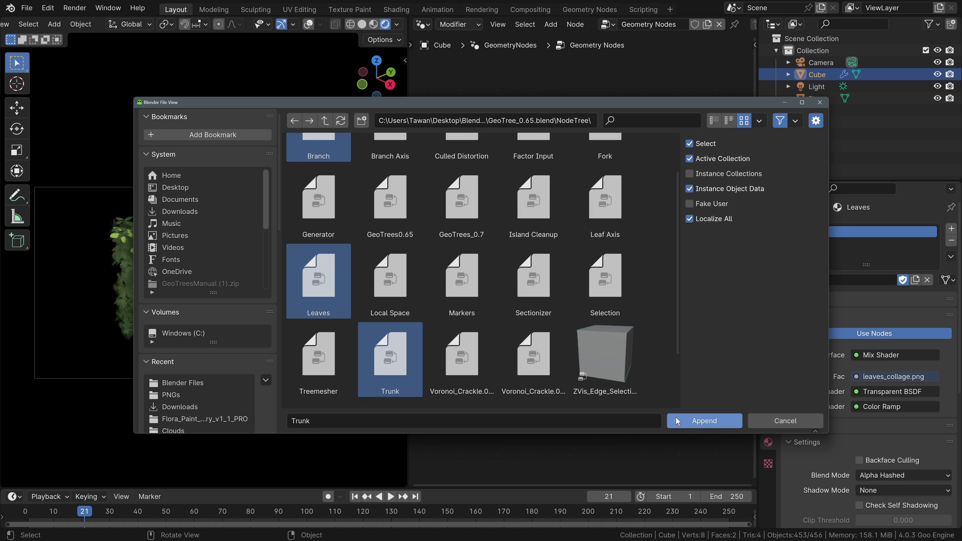
pyautogui.click(678, 421)
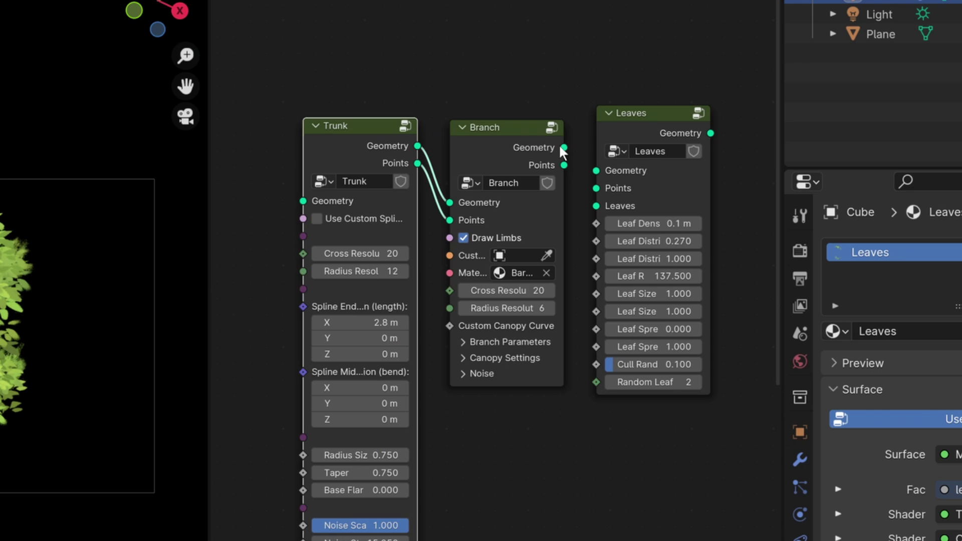
# Link Branch into Leaves and feed a new Cube node's mesh into the Leaves input
pyautogui.moveTo(564, 147); pyautogui.dragTo(596, 188)
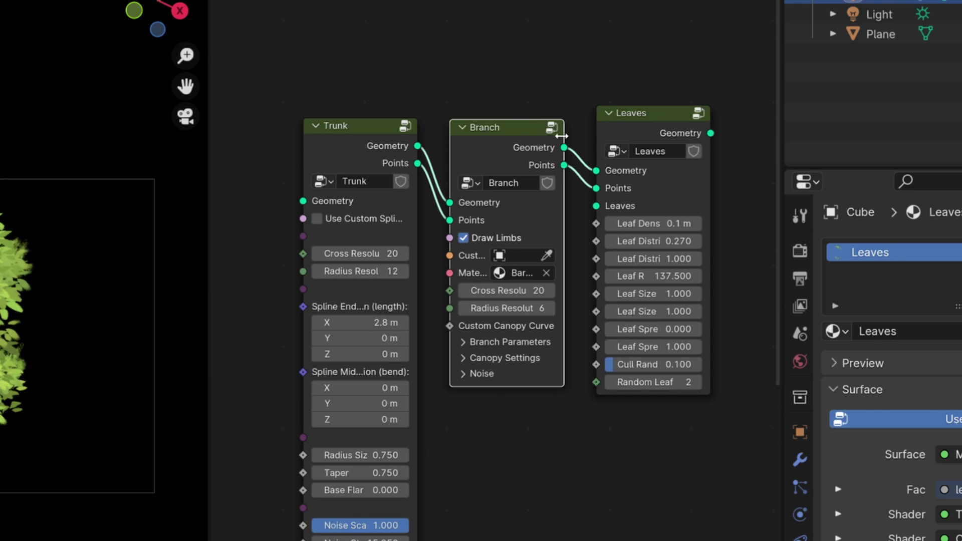
pyautogui.scroll(-3, 485, 134)
pyautogui.hotkey('shift', 'a')
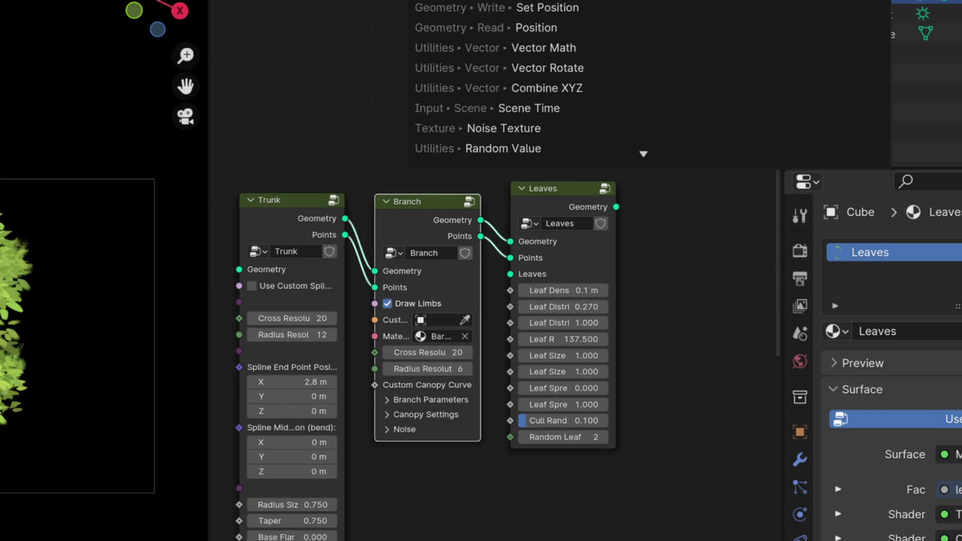
pyautogui.write('cu')
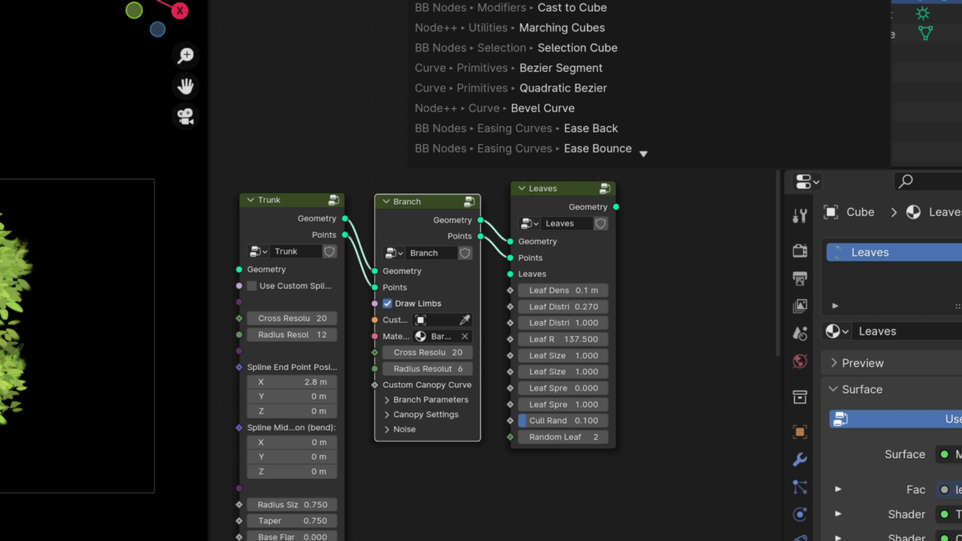
pyautogui.press('Return')
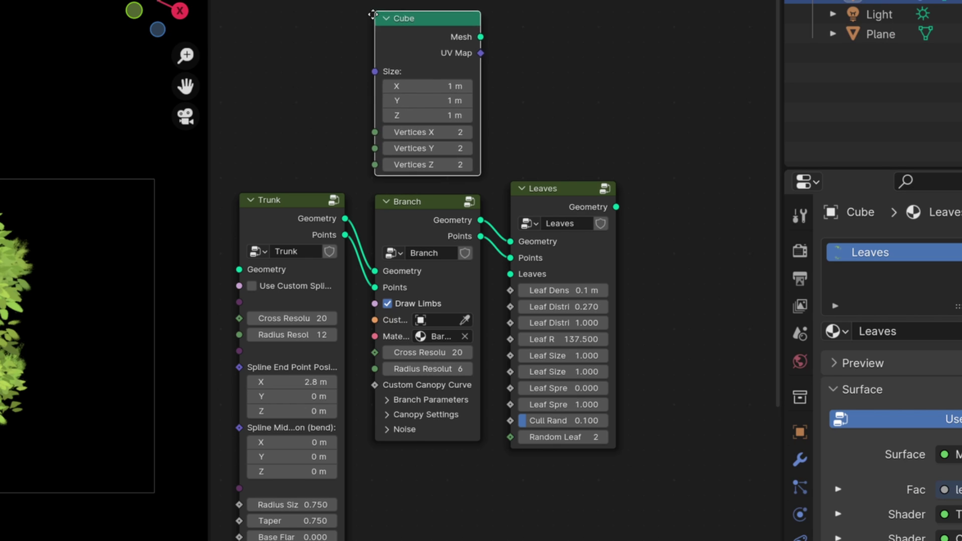
pyautogui.moveTo(478, 42); pyautogui.dragTo(510, 274)
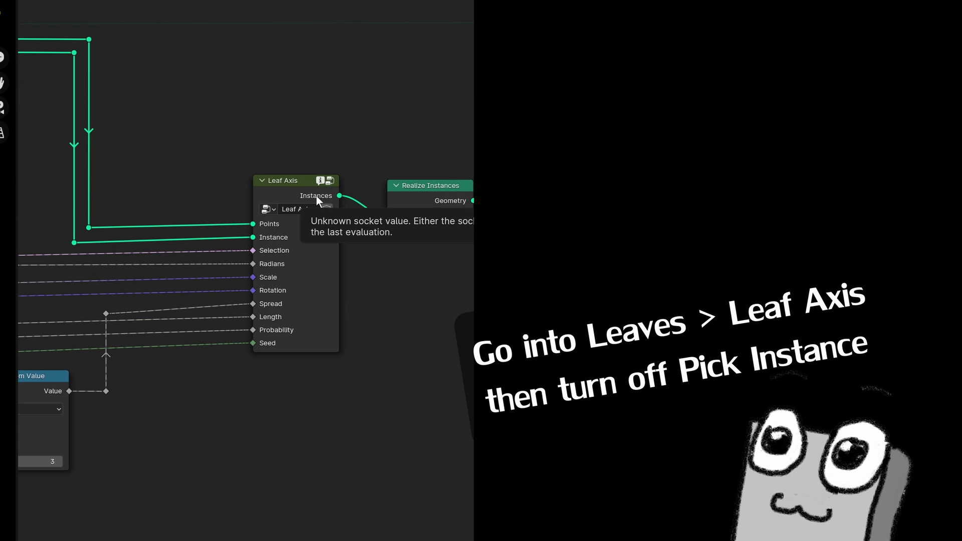
# Inside the Leaf Axis group, untick Pick Instance on the Instance on Points node
pyautogui.click(284, 263)
pyautogui.press('Tab')
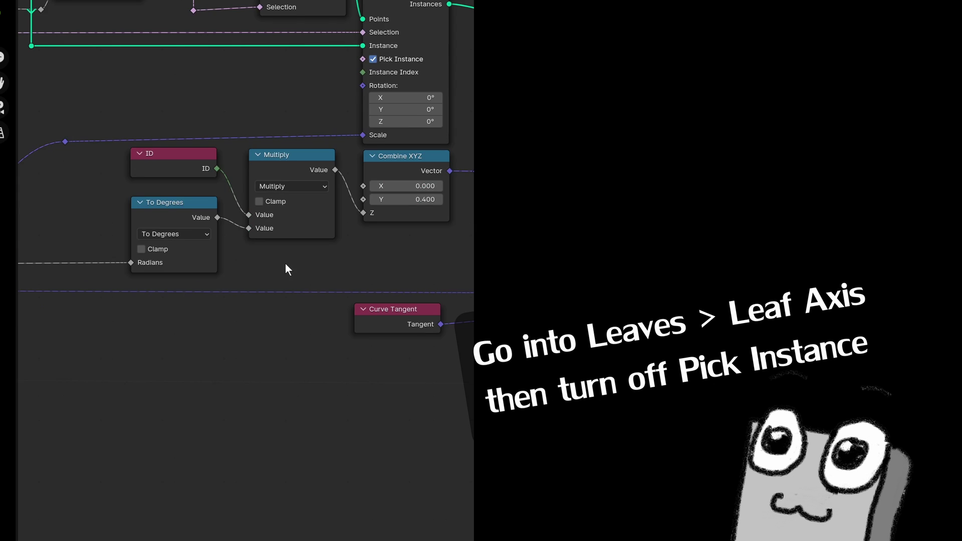
pyautogui.moveTo(320, 212); pyautogui.dragTo(223, 251, button='middle')
pyautogui.scroll(3, 255, 140)
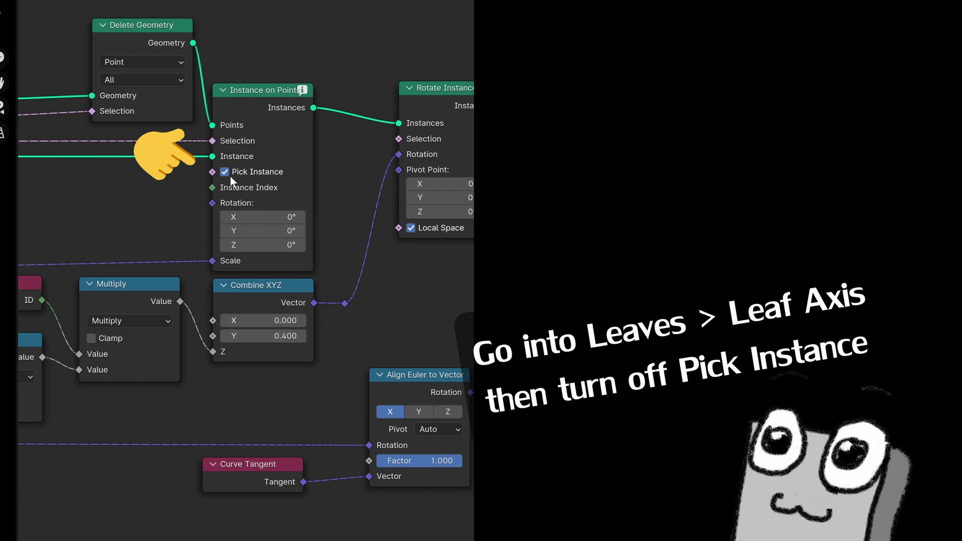
pyautogui.click(226, 173)
pyautogui.press('Tab')
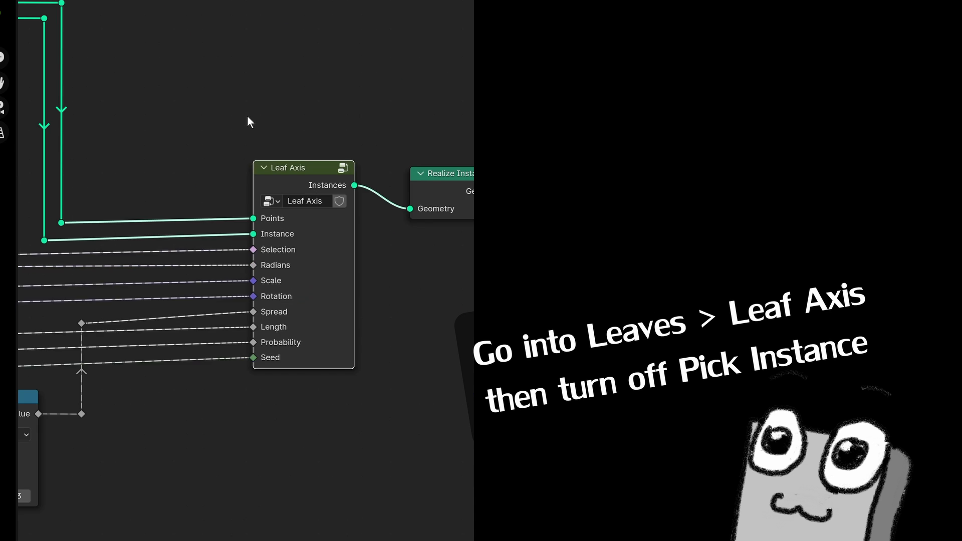
# Mute the Realize Instances node in the Leaves tree
pyautogui.keyDown('ctrl'); pyautogui.hscroll(3, 225, 154); pyautogui.keyUp('ctrl')
pyautogui.click(266, 179)
pyautogui.scroll(-1, 267, 177)
pyautogui.press('m')
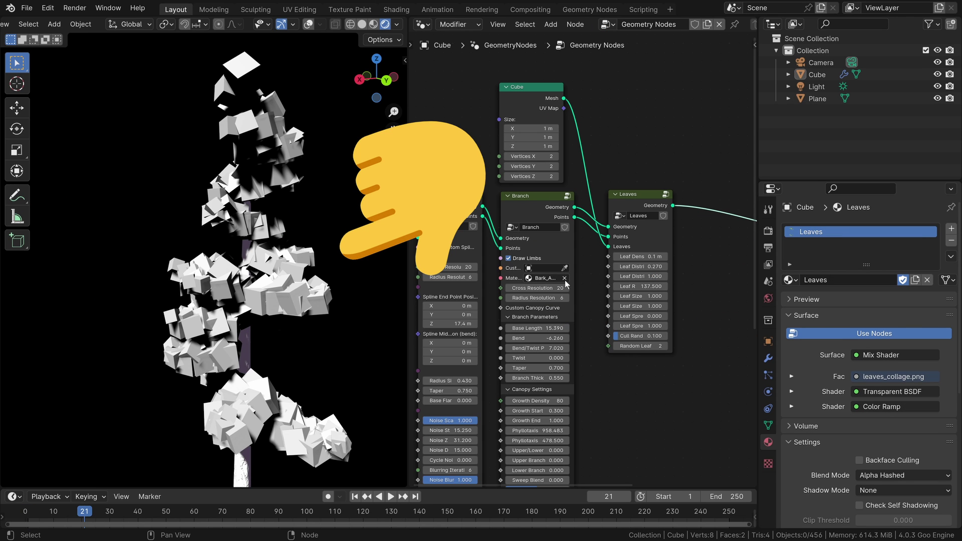
# Insert a Separate Components node between Leaves and Viewer and preview its Instances and Mesh outputs
pyautogui.scroll(-2, 564, 280)
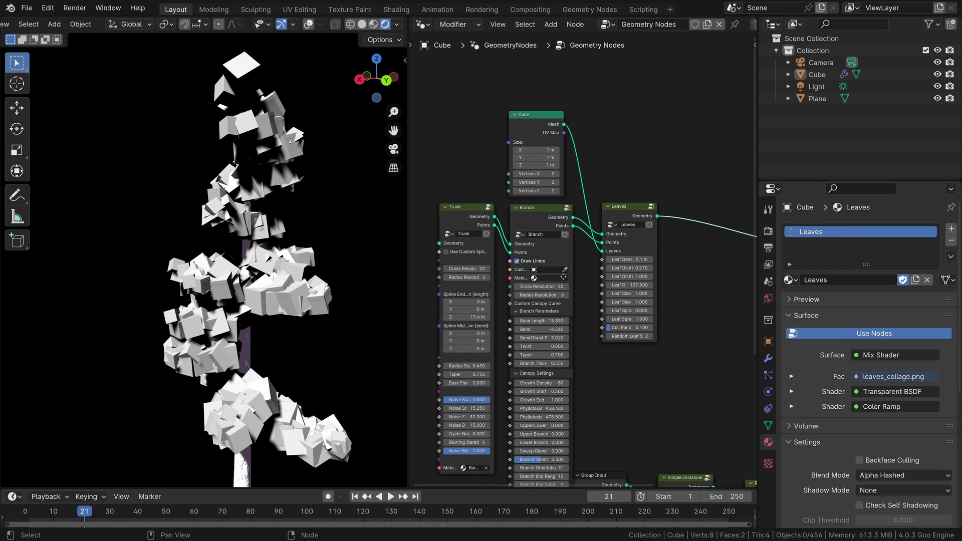
pyautogui.moveTo(249, 344); pyautogui.dragTo(254, 345, button='middle')
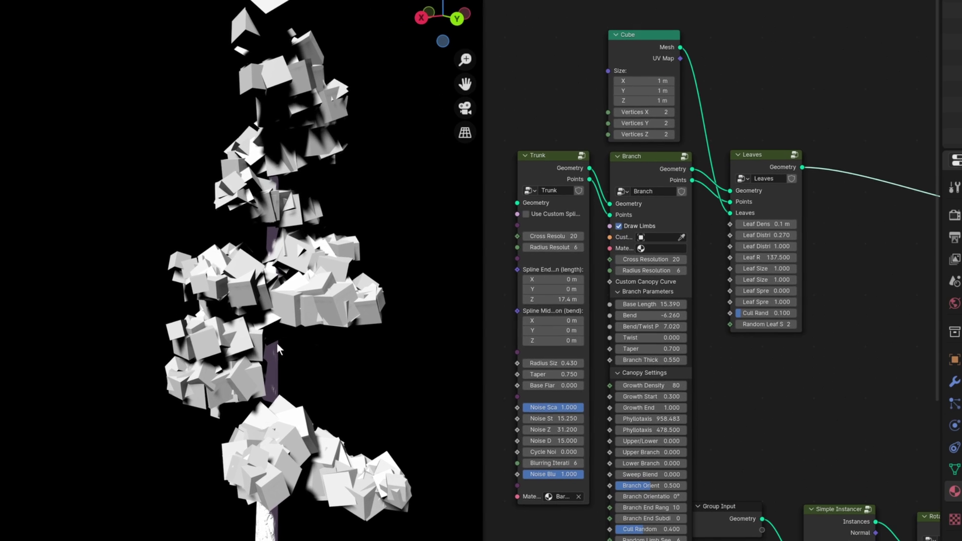
pyautogui.moveTo(322, 328); pyautogui.dragTo(297, 336, button='middle')
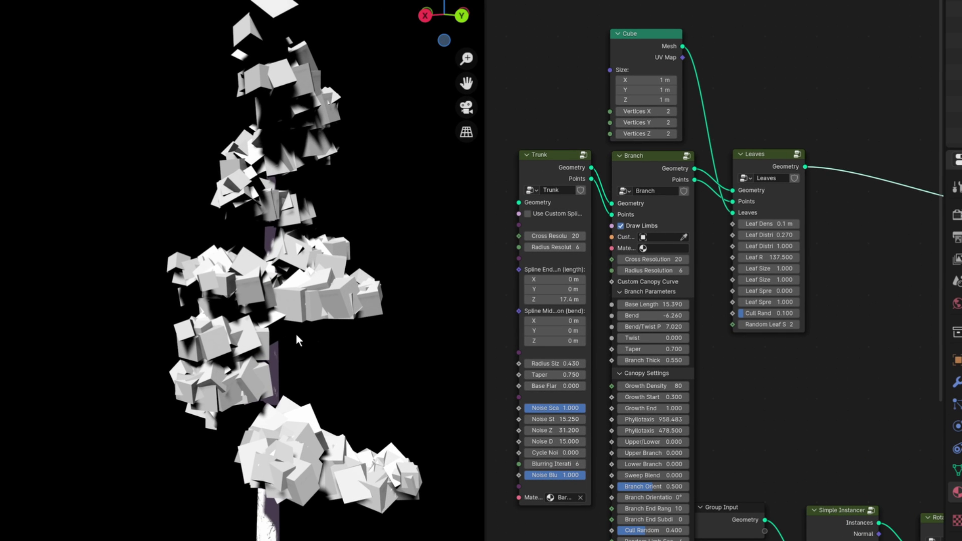
pyautogui.scroll(1, 530, 315)
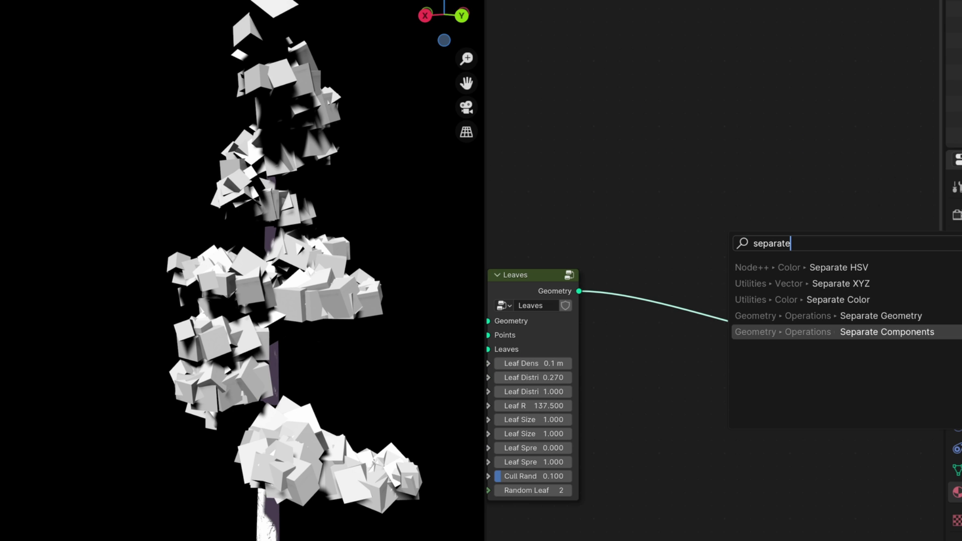
pyautogui.press('Return')
pyautogui.click(628, 246)
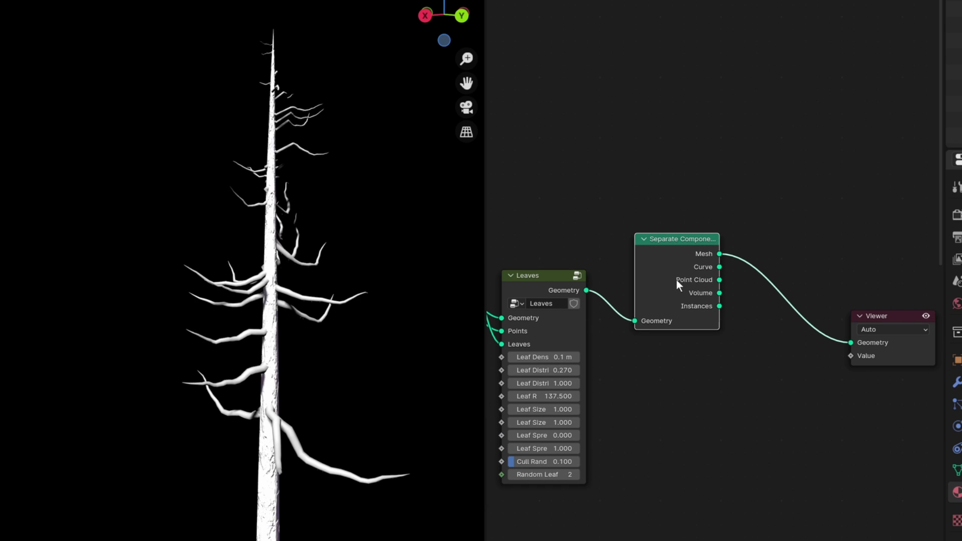
pyautogui.keyDown('ctrl'); pyautogui.keyDown('shift'); pyautogui.click(720, 307); pyautogui.keyUp('shift'); pyautogui.keyUp('ctrl')
pyautogui.keyDown('ctrl'); pyautogui.keyDown('shift'); pyautogui.click(720, 254); pyautogui.keyUp('shift'); pyautogui.keyUp('ctrl')
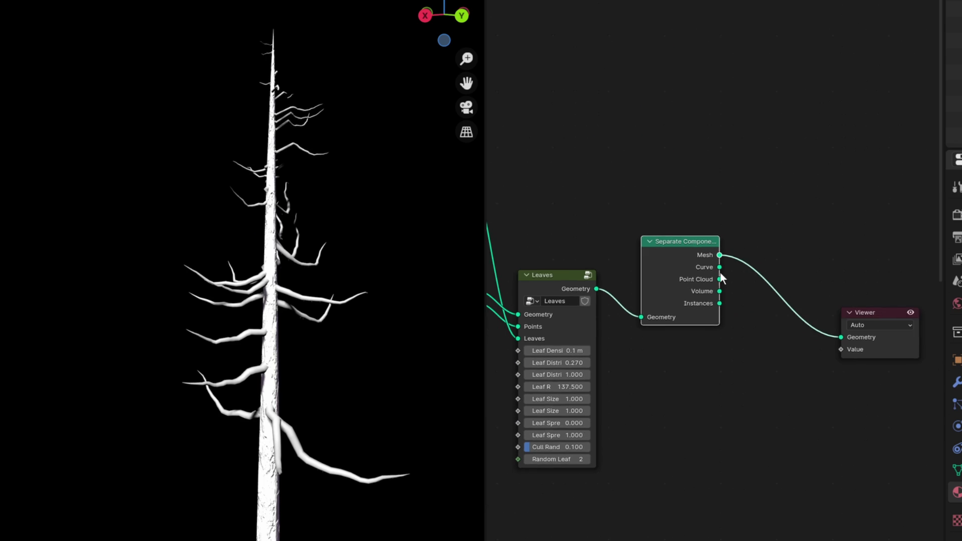
# Move the tree-generating nodes down and to the left
pyautogui.scroll(-5, 720, 272)
pyautogui.moveTo(815, 161); pyautogui.dragTo(617, 315)
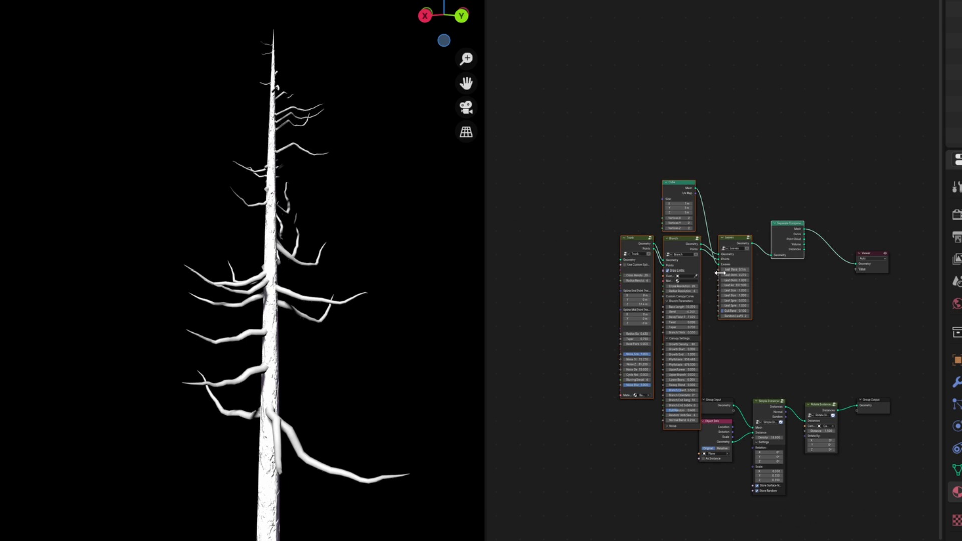
pyautogui.moveTo(732, 263); pyautogui.dragTo(606, 392)
pyautogui.scroll(3, 721, 396)
# Add a Realize Instances node on the Instances link, feeding the Simple Instancer mesh input
pyautogui.keyDown('ctrl'); pyautogui.keyDown('shift'); pyautogui.click(620, 373); pyautogui.keyUp('shift'); pyautogui.keyUp('ctrl')
pyautogui.hotkey('shift', 'a')
pyautogui.write('rea')
pyautogui.press('Return')
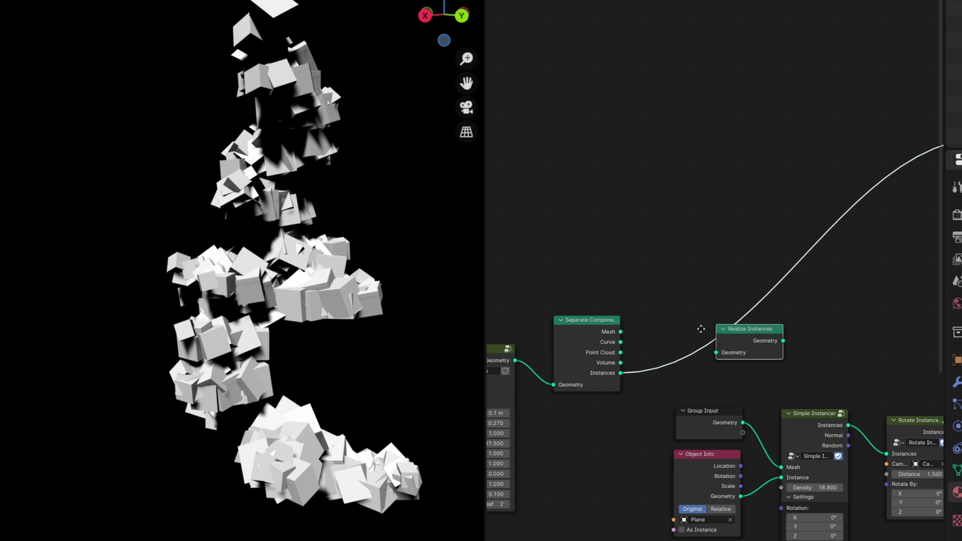
pyautogui.click(709, 365)
pyautogui.moveTo(709, 365); pyautogui.dragTo(684, 314, button='middle')
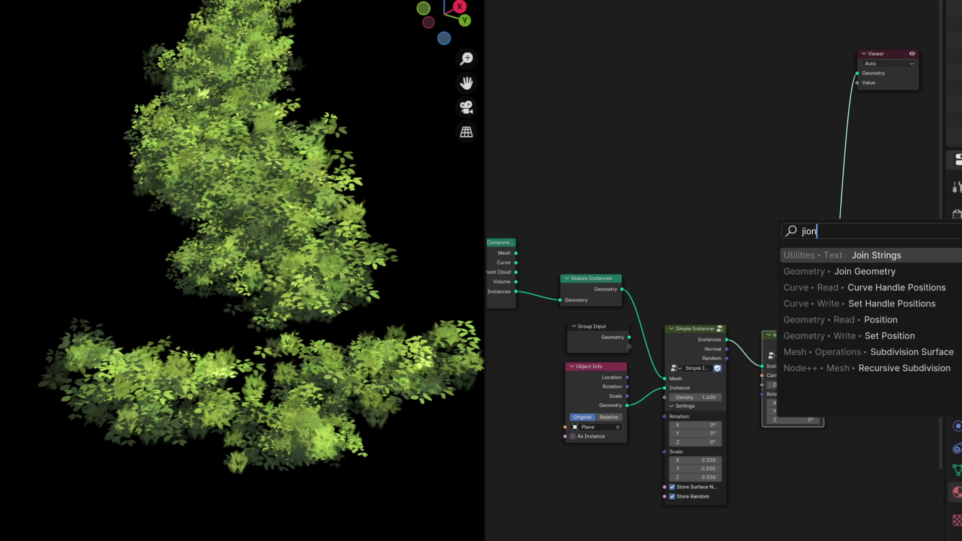
# Combine trunk and leaf cards with a Join Geometry node before the Group Output, then play the animation
pyautogui.click(857, 271)
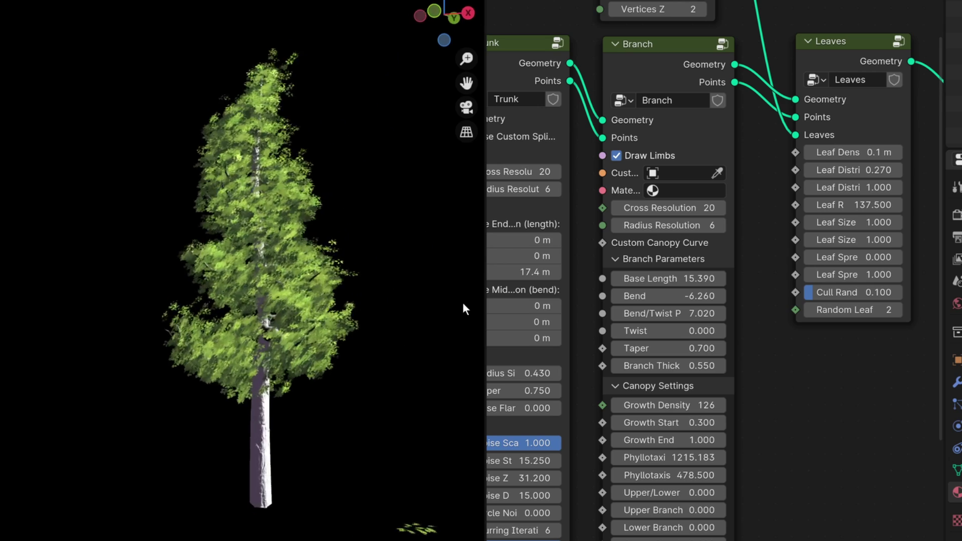
pyautogui.moveTo(462, 303); pyautogui.dragTo(351, 326, button='middle')
pyautogui.scroll(2, 330, 335)
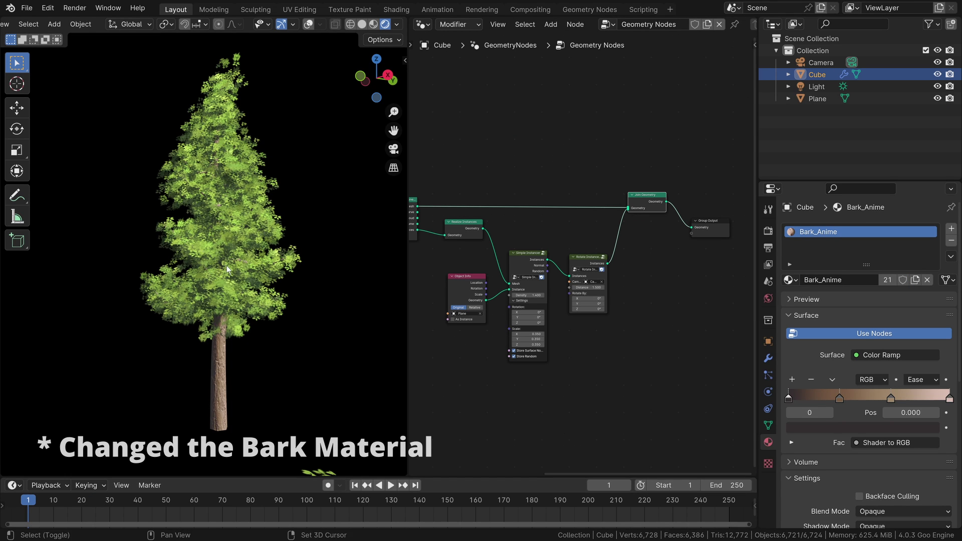
pyautogui.keyDown('shift'); pyautogui.moveTo(226, 266); pyautogui.dragTo(221, 278, button='middle'); pyautogui.keyUp('shift')
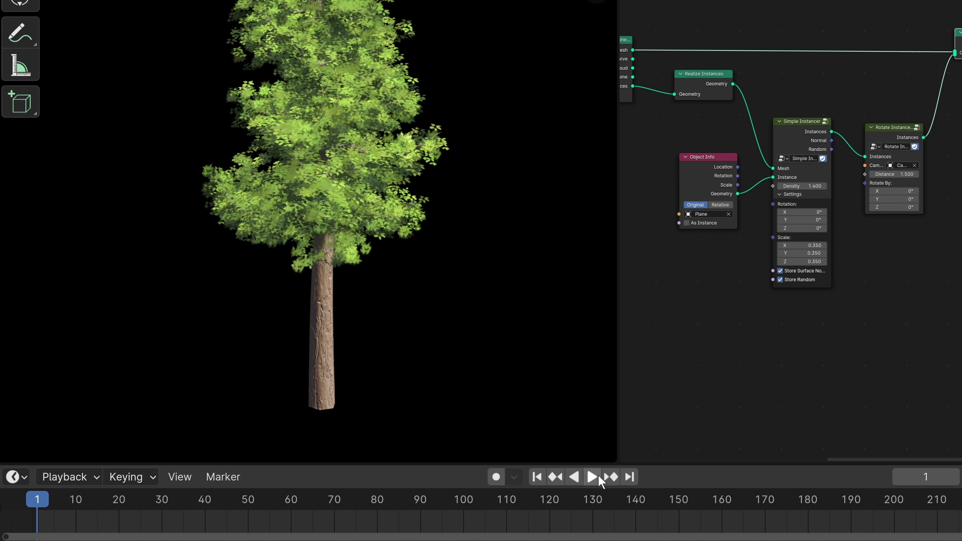
pyautogui.click(598, 476)
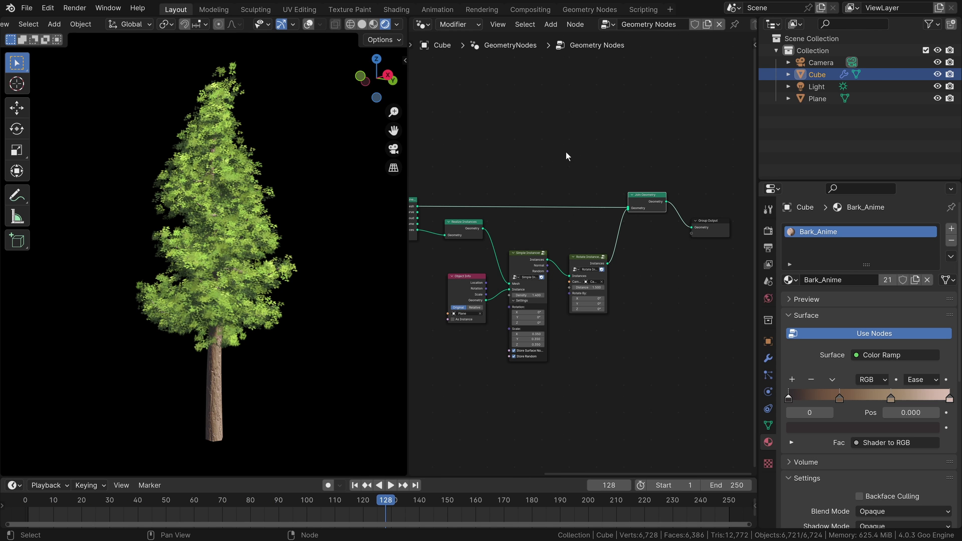
# Add a Noise Texture node above Join Geometry
pyautogui.moveTo(566, 156); pyautogui.dragTo(558, 252, button='middle')
pyautogui.scroll(2, 628, 190)
pyautogui.hotkey('shift', 'a')
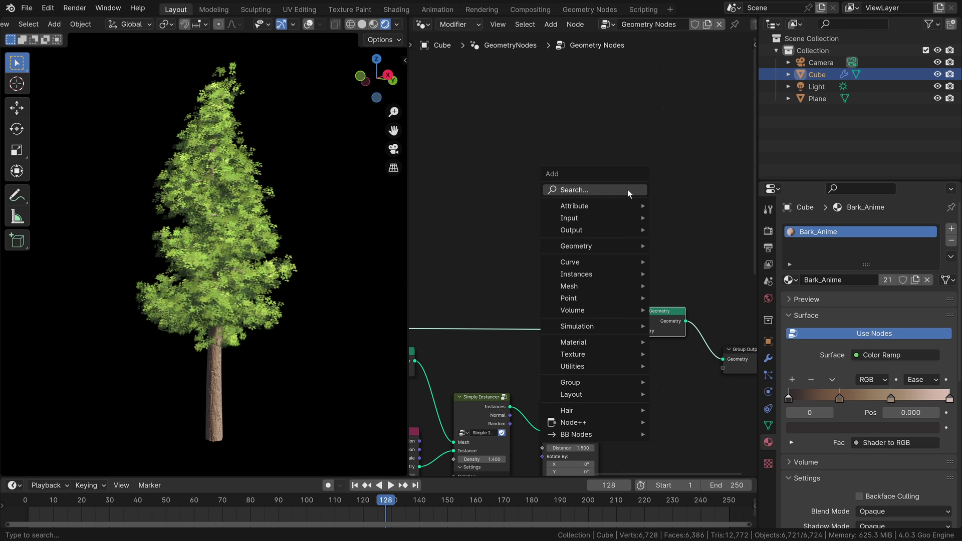
pyautogui.click(628, 189)
pyautogui.write('noise')
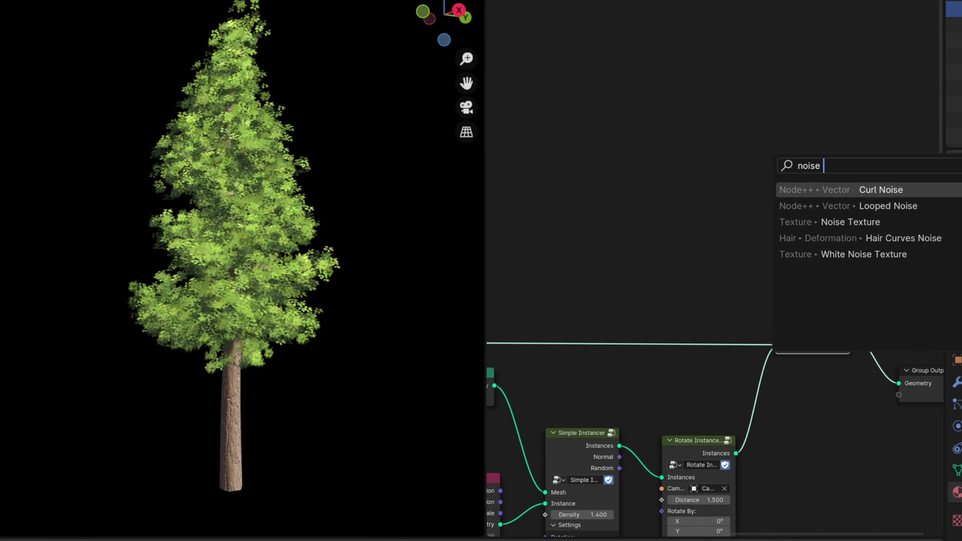
pyautogui.write(' te')
pyautogui.press('Return')
pyautogui.click(778, 164)
# Preview the noise pattern in a Viewer and connect the Add vector into the Noise Texture's Vector input
pyautogui.moveTo(778, 164); pyautogui.dragTo(672, 186, button='middle')
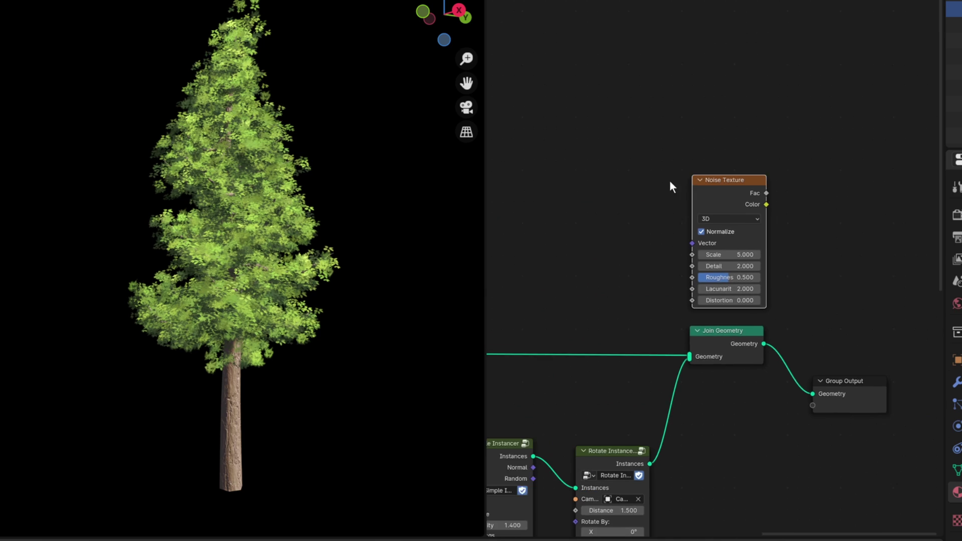
pyautogui.scroll(1, 708, 263)
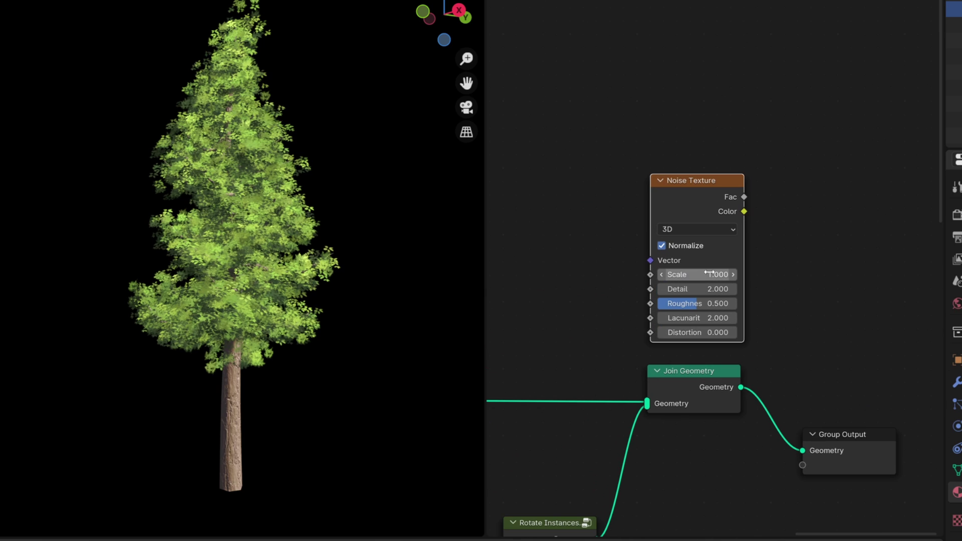
pyautogui.keyDown('ctrl'); pyautogui.keyDown('shift'); pyautogui.click(726, 209); pyautogui.keyUp('shift'); pyautogui.keyUp('ctrl')
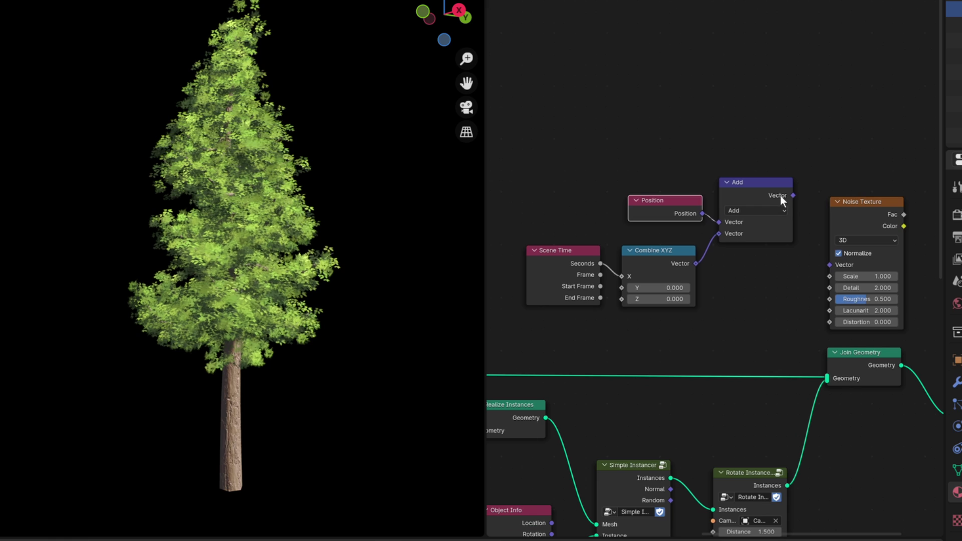
pyautogui.moveTo(794, 196); pyautogui.dragTo(814, 244)
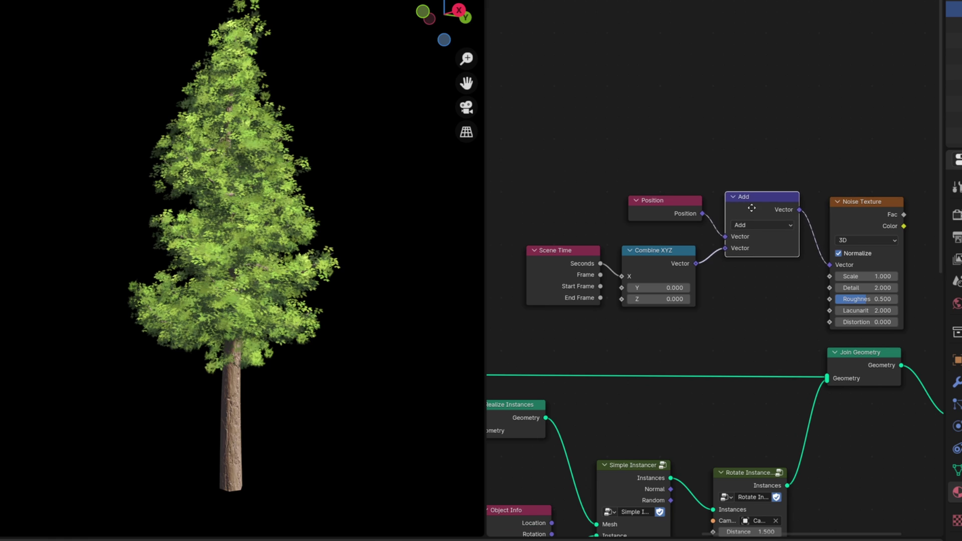
pyautogui.scroll(-1, 652, 225)
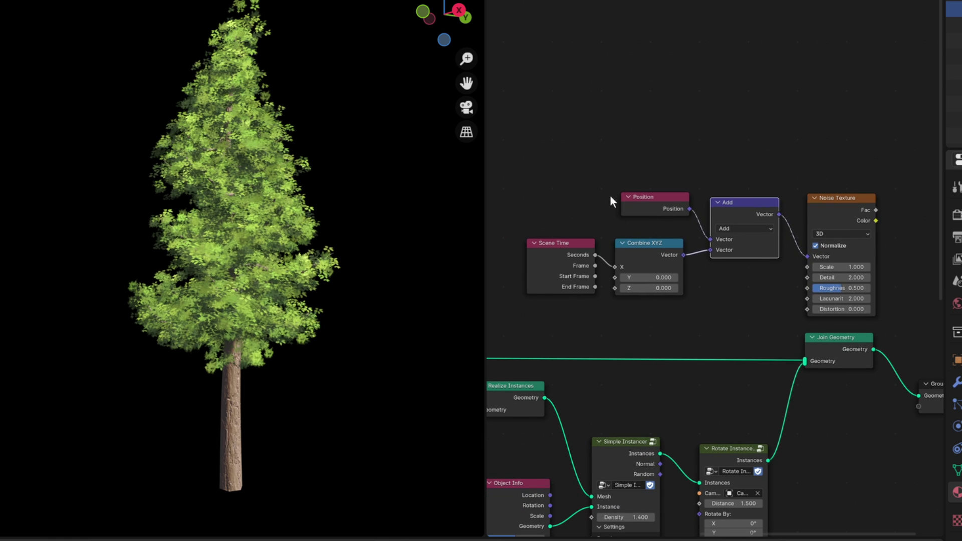
# Move the noise node chain further left, then reposition Join Geometry, Group Output and Set Position
pyautogui.moveTo(529, 154); pyautogui.dragTo(739, 287)
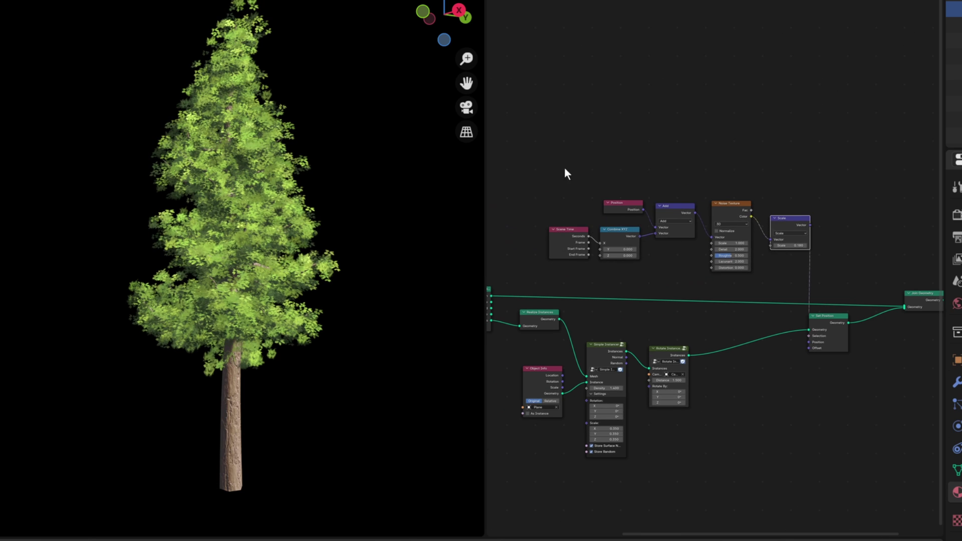
pyautogui.moveTo(565, 169); pyautogui.dragTo(812, 274)
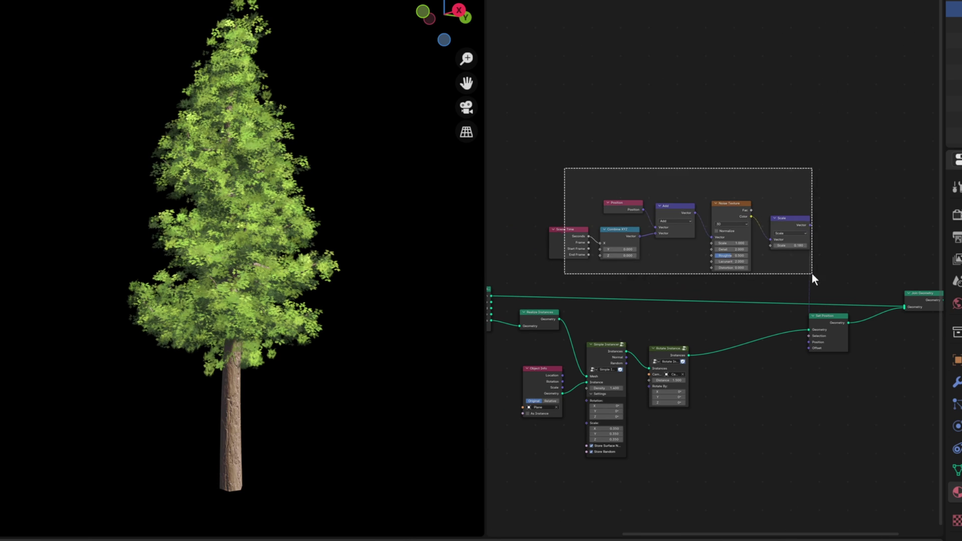
pyautogui.press('g')
pyautogui.click(703, 271)
pyautogui.press('Home')
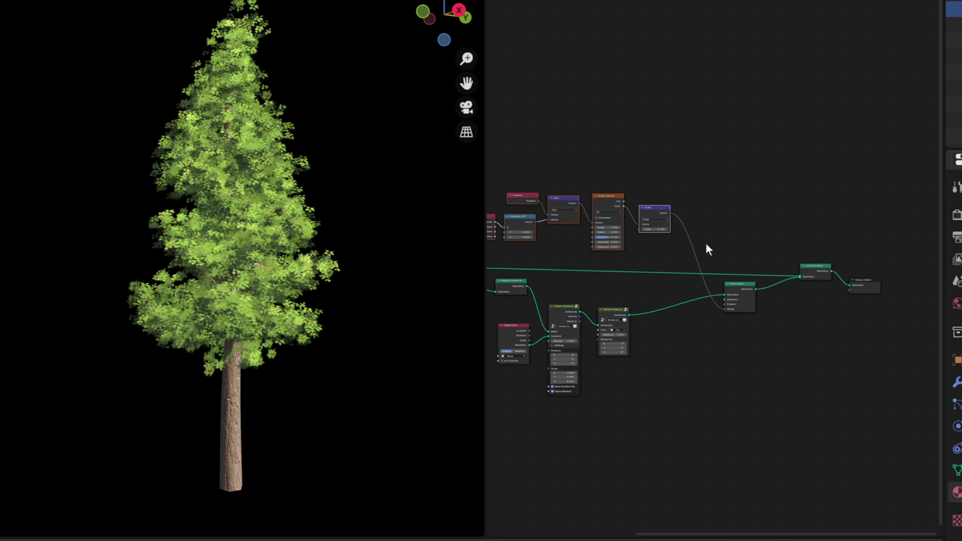
pyautogui.moveTo(731, 240); pyautogui.dragTo(897, 334)
pyautogui.press('g')
pyautogui.click(768, 322)
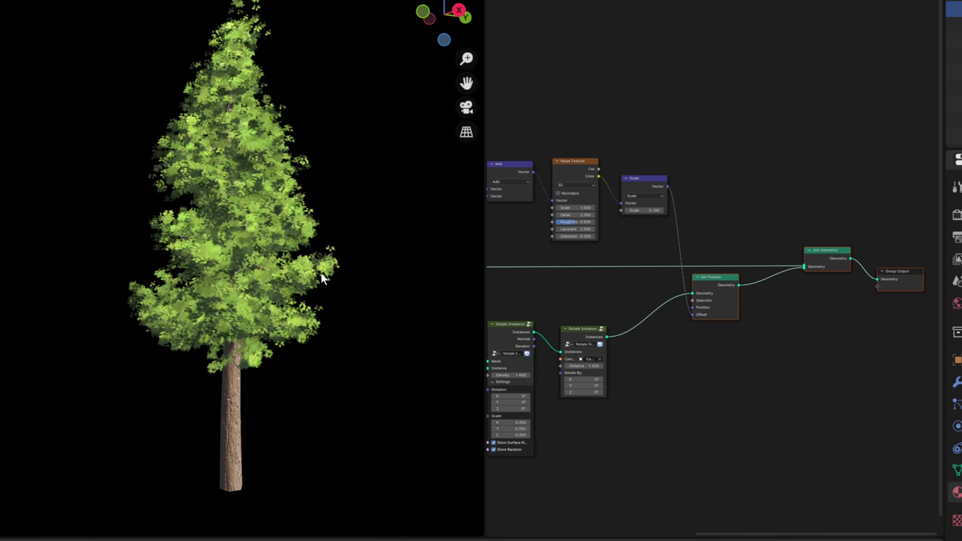
# Lower the noise offset Scale value from 0.120 to 0.080 while the leaves animate
pyautogui.scroll(4, 600, 218)
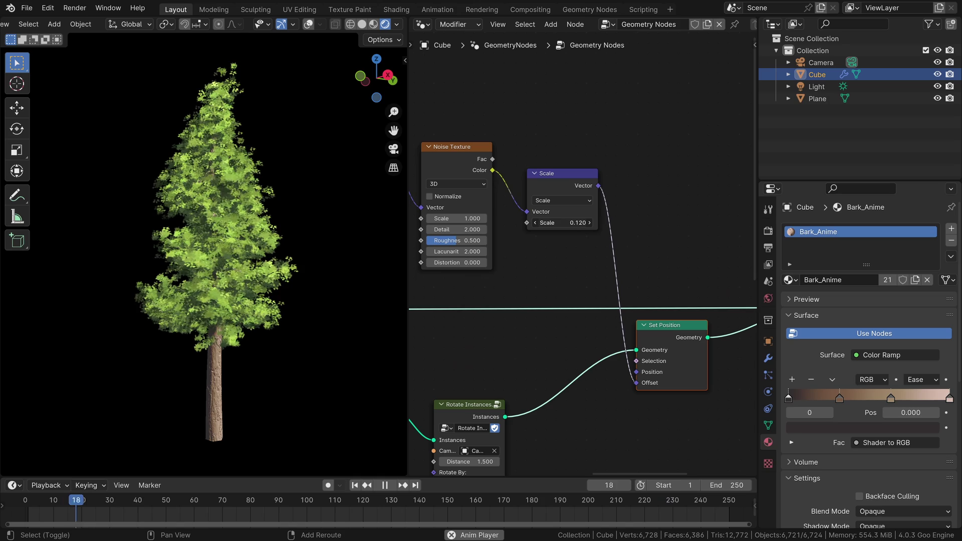
pyautogui.moveTo(561, 223); pyautogui.dragTo(562, 224)
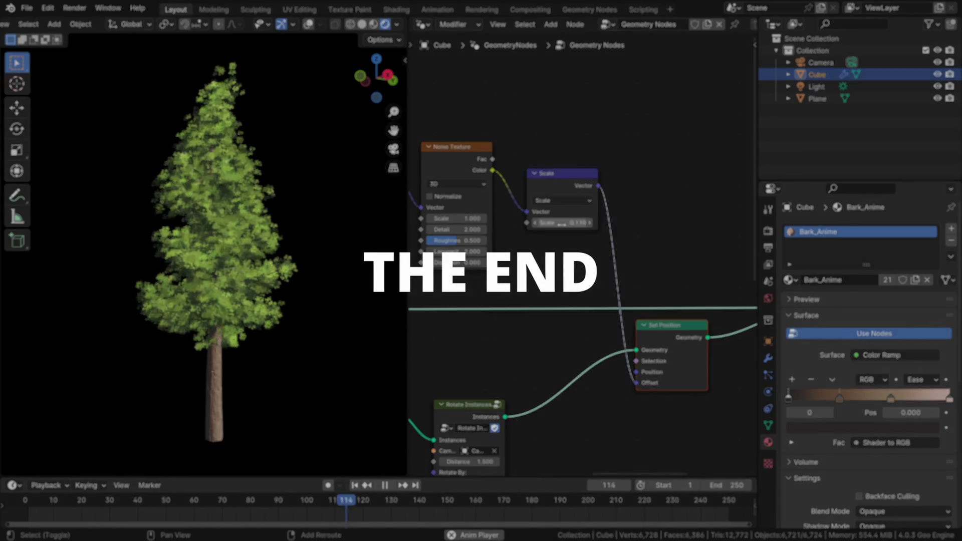